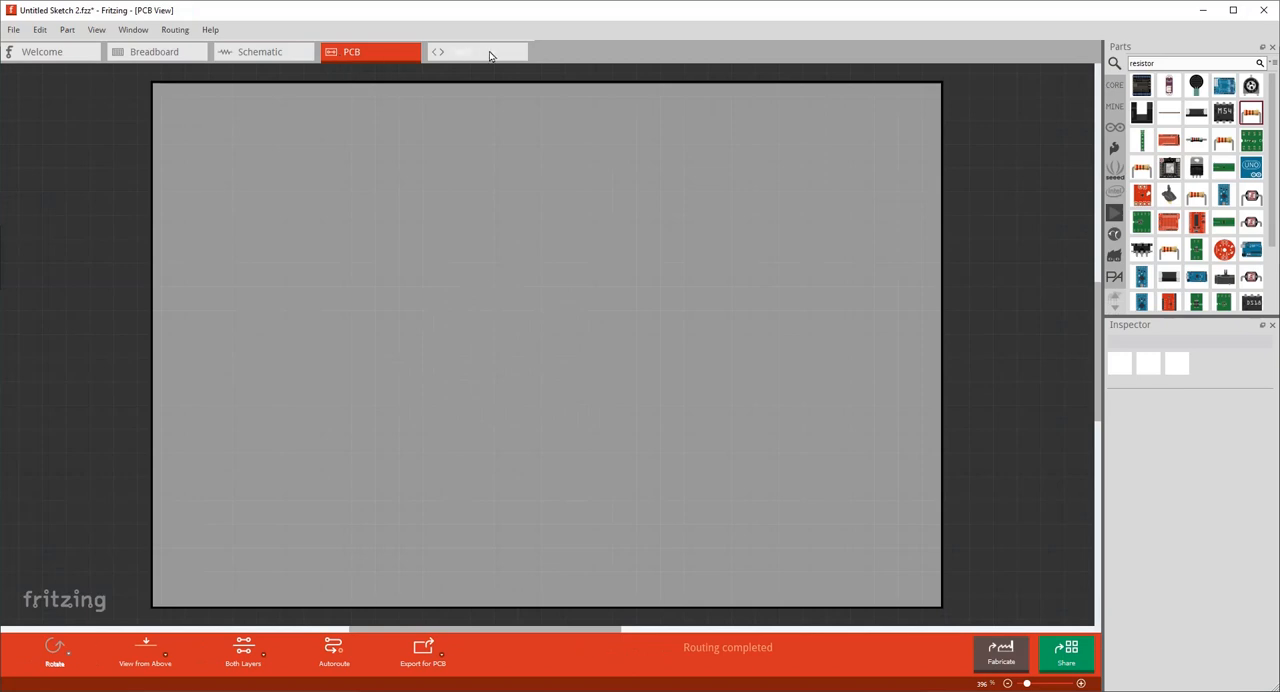
Switch to the breadboard view and clear the old search text from the parts search.
click(170, 55)
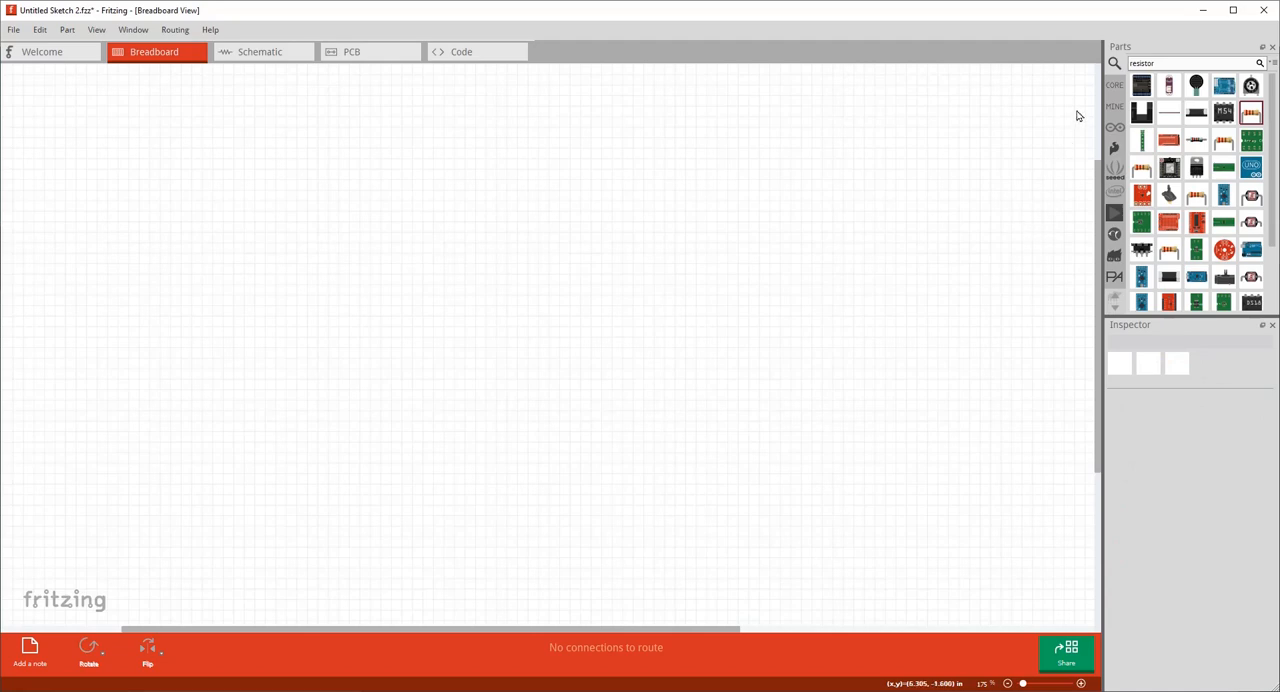
click(1115, 89)
click(1113, 69)
click(1174, 62)
key(BackSpace)
key(BackSpace)
key(BackSpace)
key(BackSpace)
key(BackSpace)
Hide the Parts panel and bring it back into view.
click(133, 29)
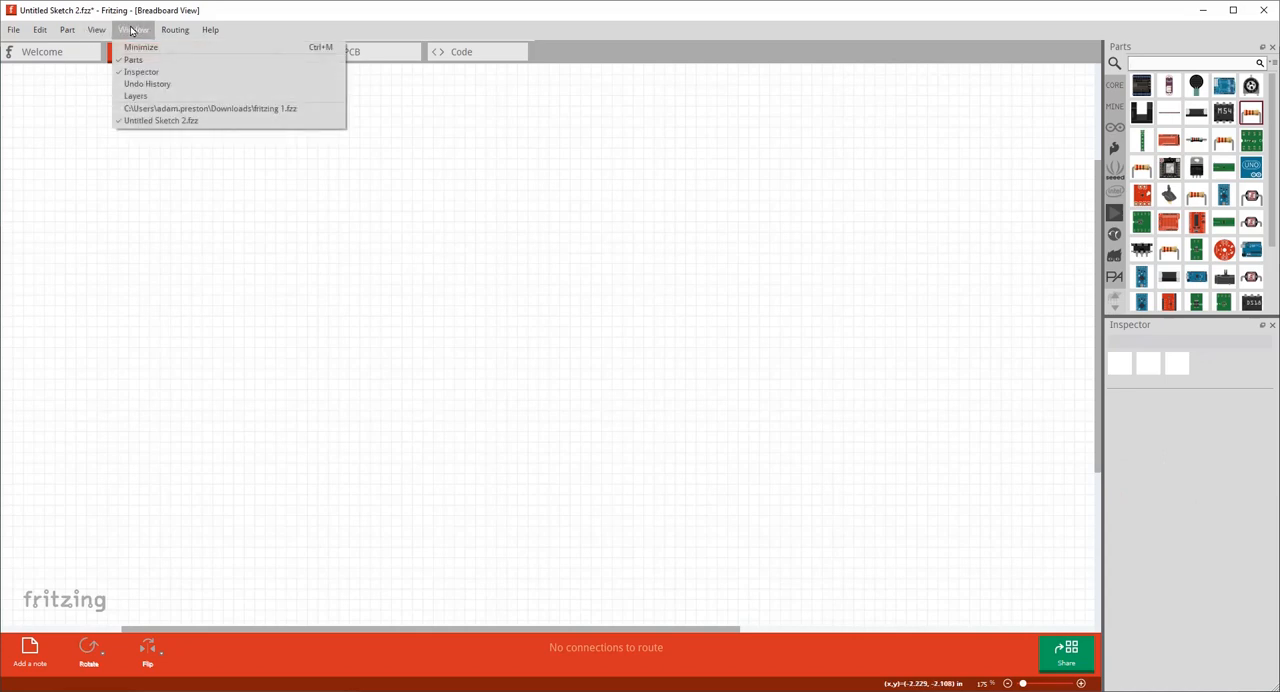
click(119, 66)
click(133, 29)
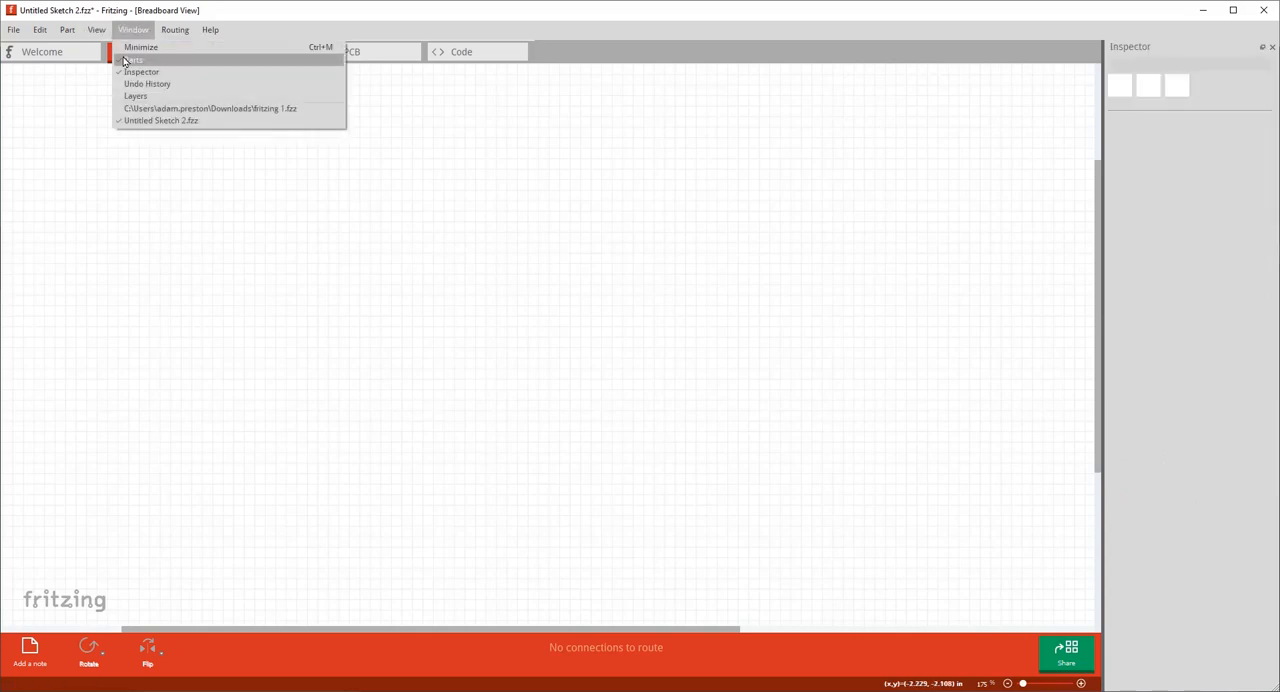
click(120, 57)
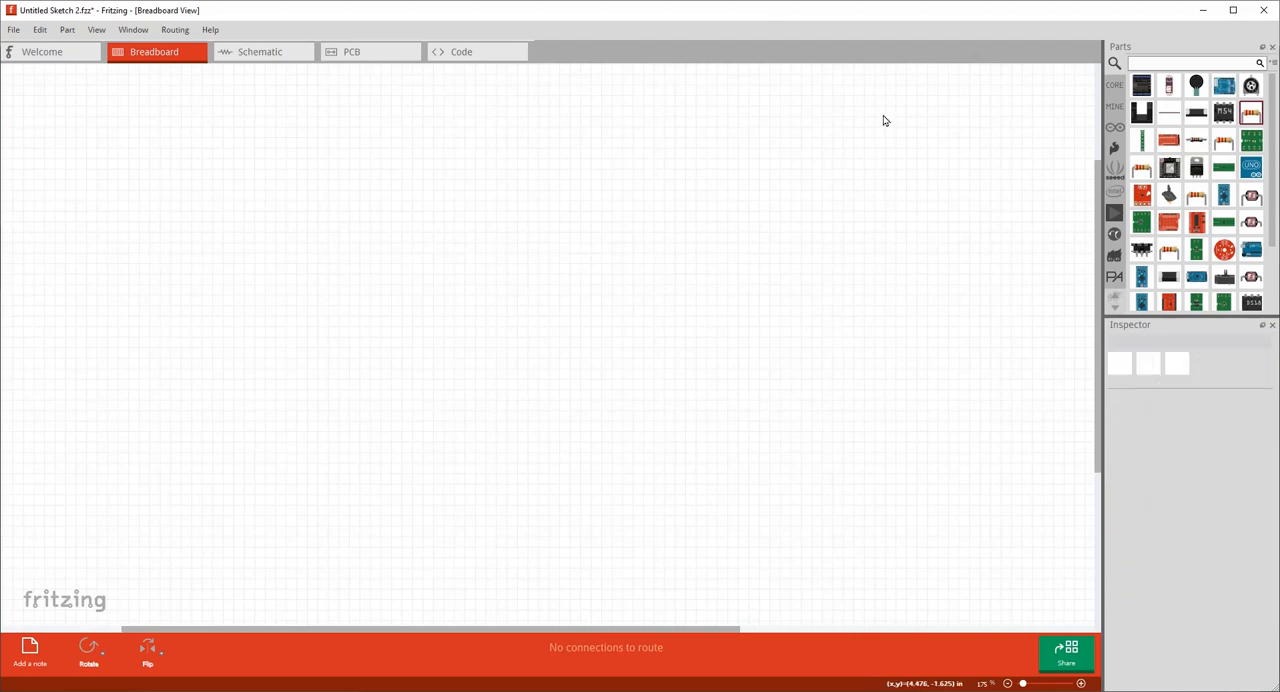
Search the parts for "half breadboard" and place a half+ size breadboard in the middle of the canvas.
click(1181, 61)
key(Return)
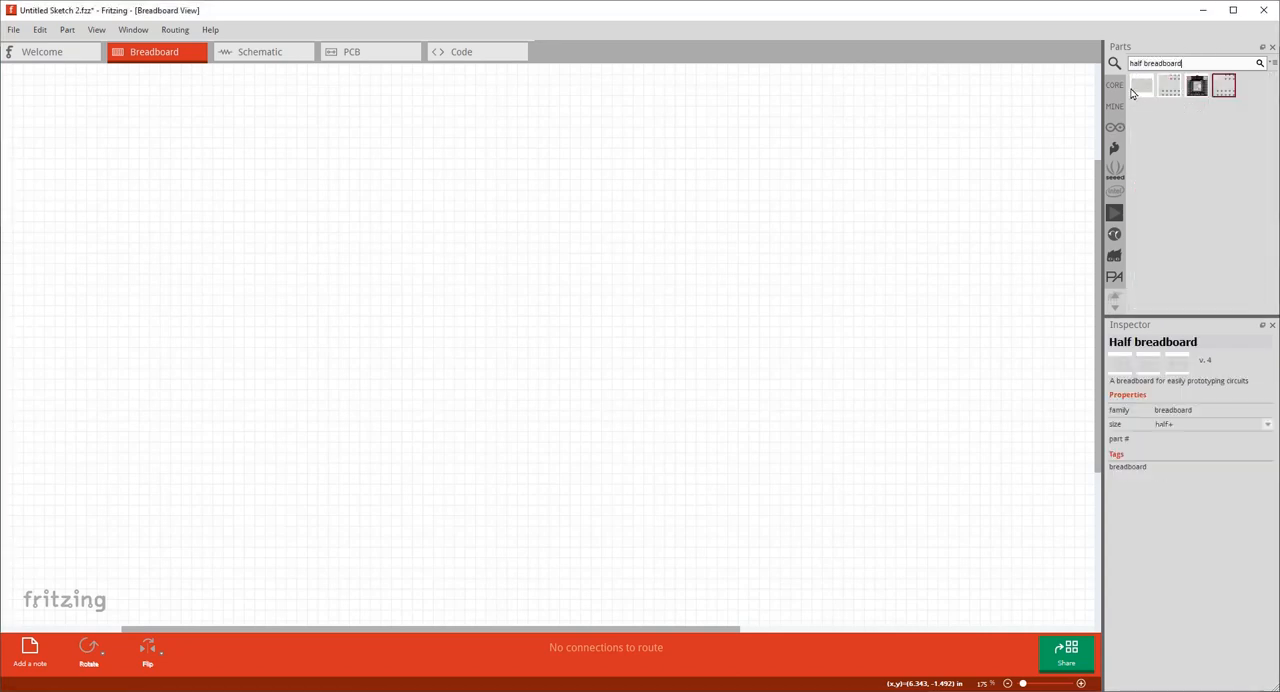
drag(1140, 88, 453, 223)
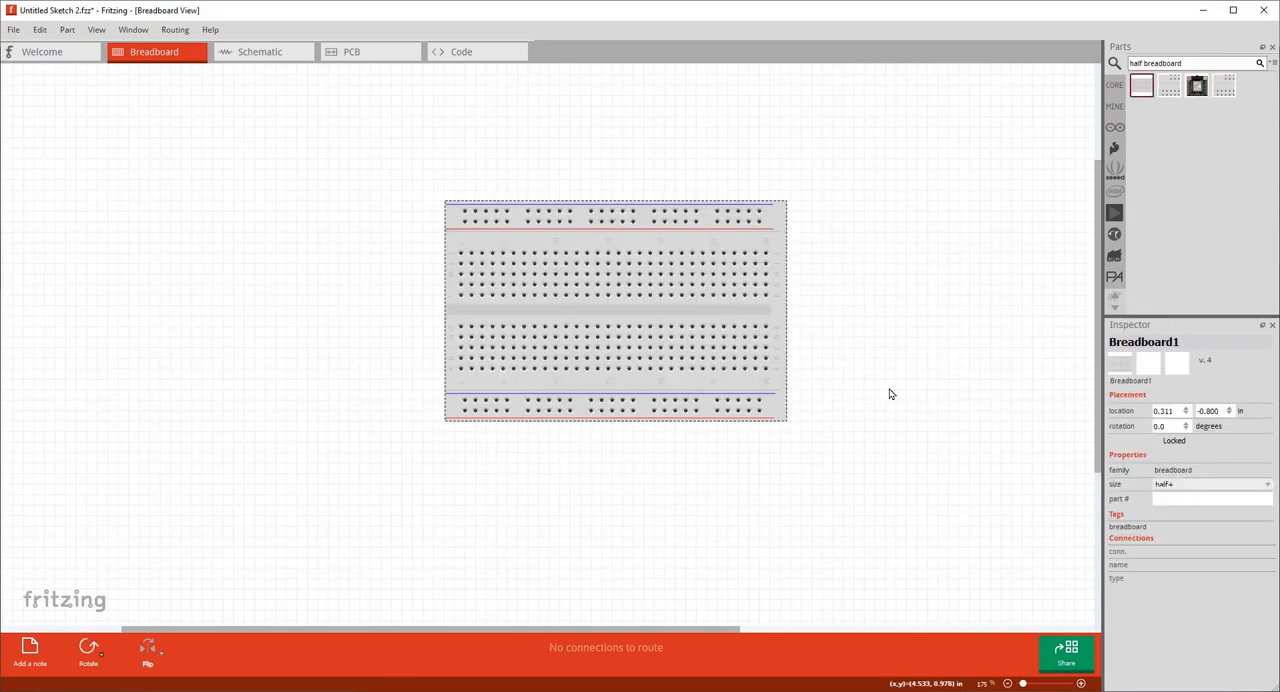
click(890, 394)
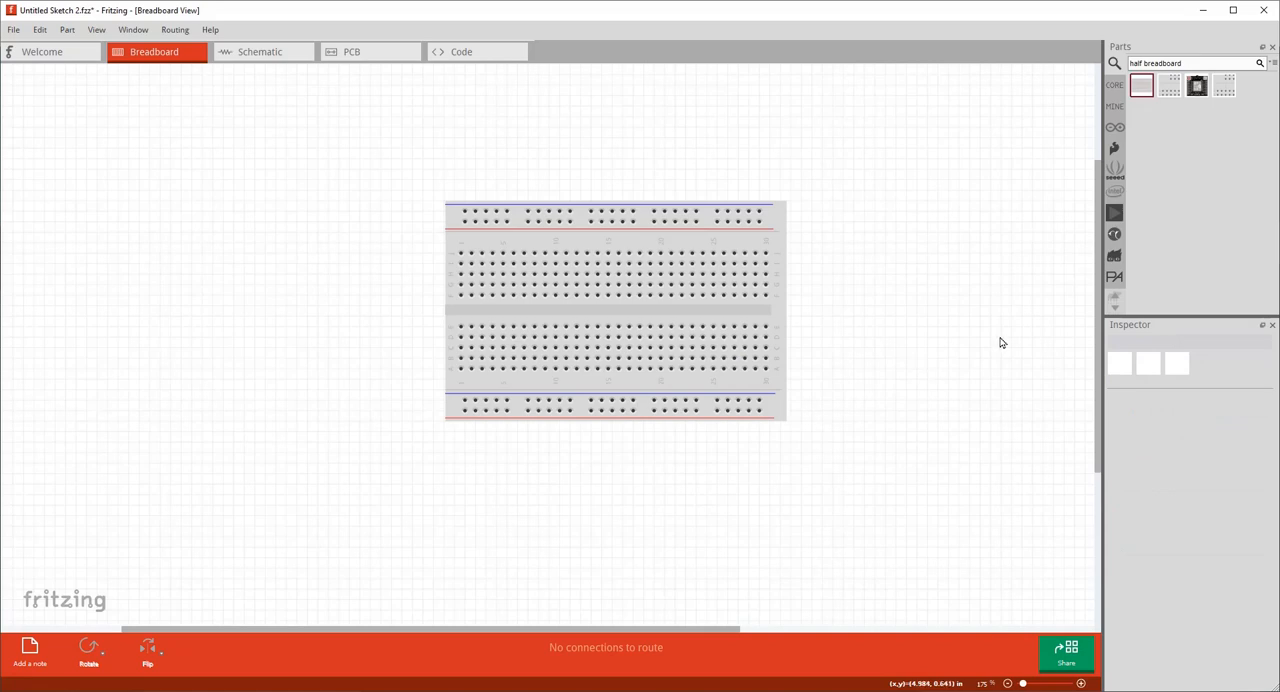
Search the parts for "nano" and place an Arduino Nano (3.0) beside the breadboard.
click(1201, 62)
key(BackSpace)
key(BackSpace)
key(BackSpace)
text(nano)
key(Return)
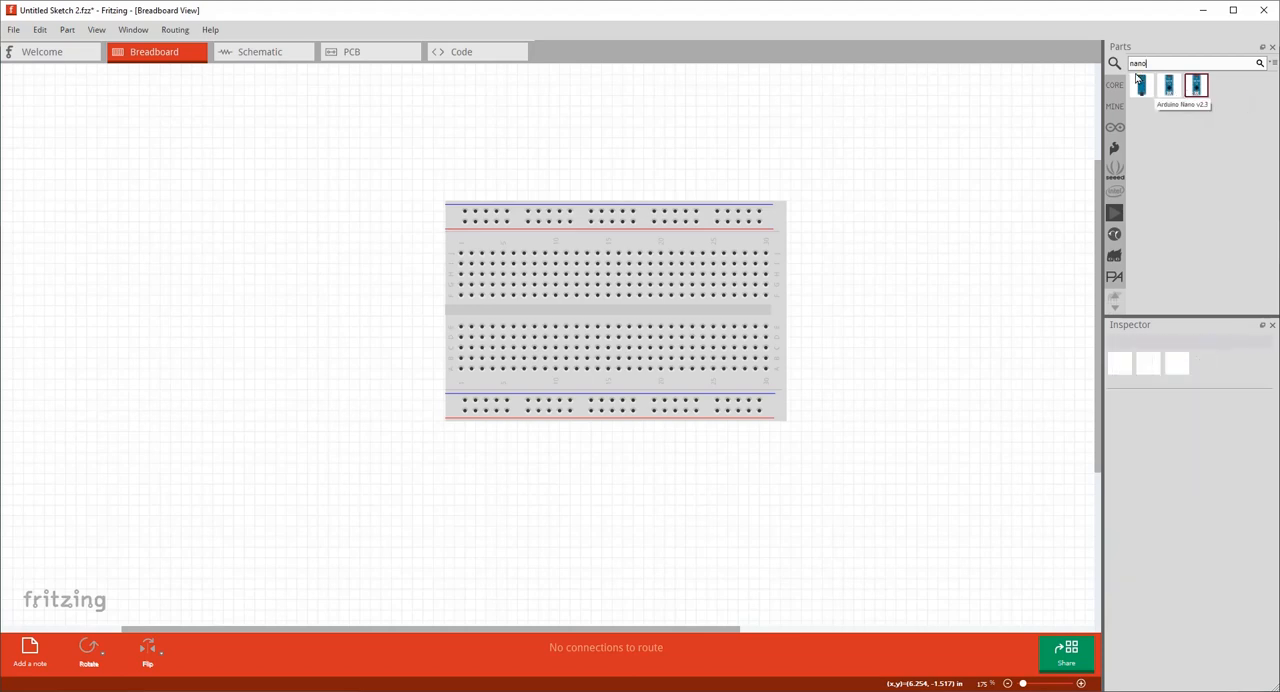
drag(1140, 84, 329, 223)
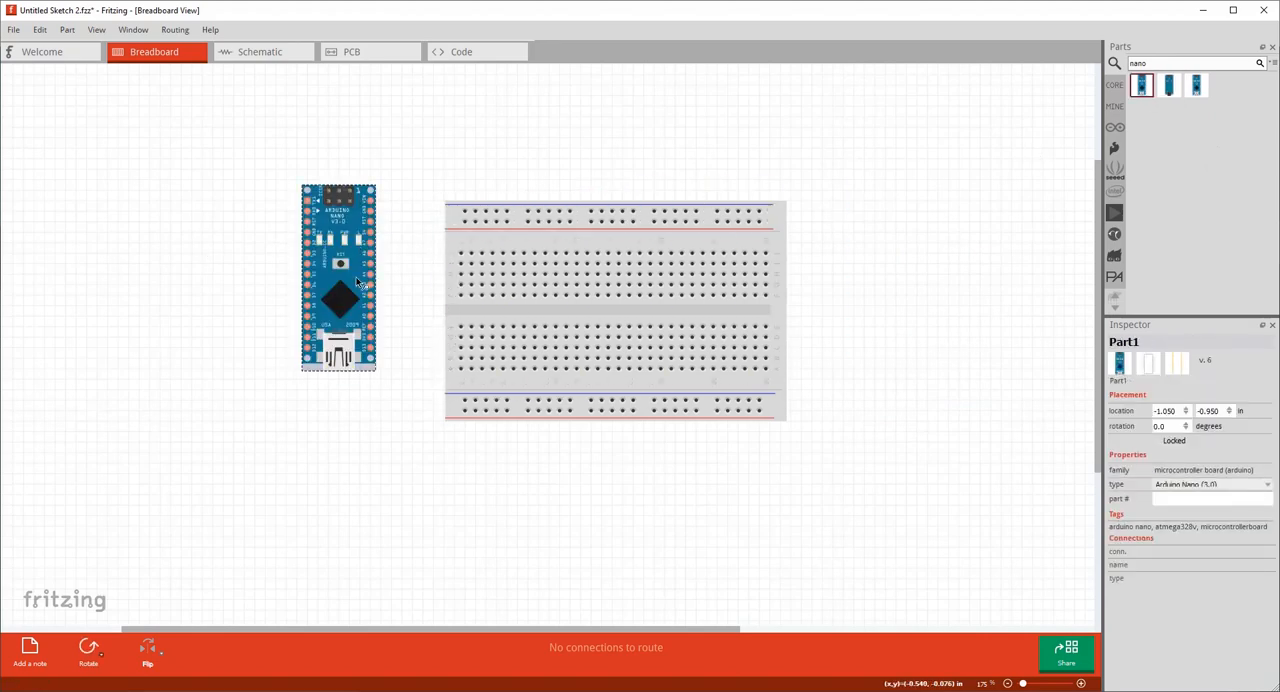
click(415, 184)
Rotate the Arduino Nano 90 degrees clockwise and seat it across the breadboard's centre channel, starting at column 1.
right_click(356, 238)
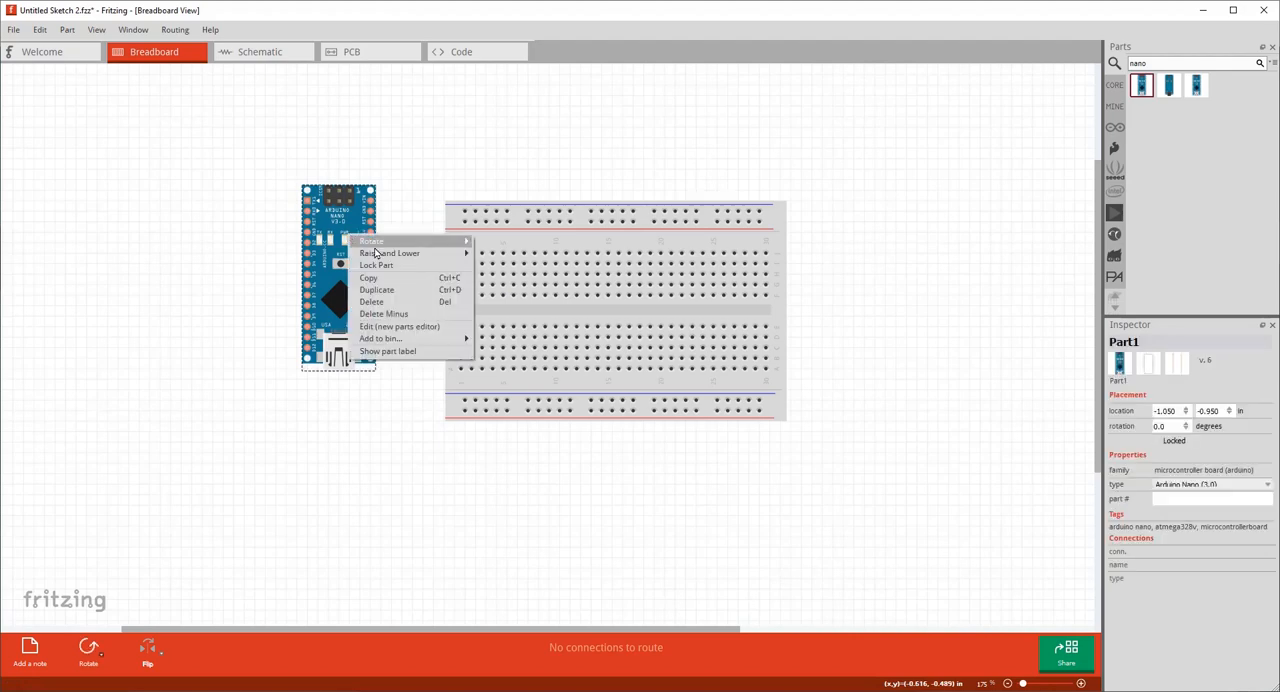
mouse_move(387, 246)
click(505, 253)
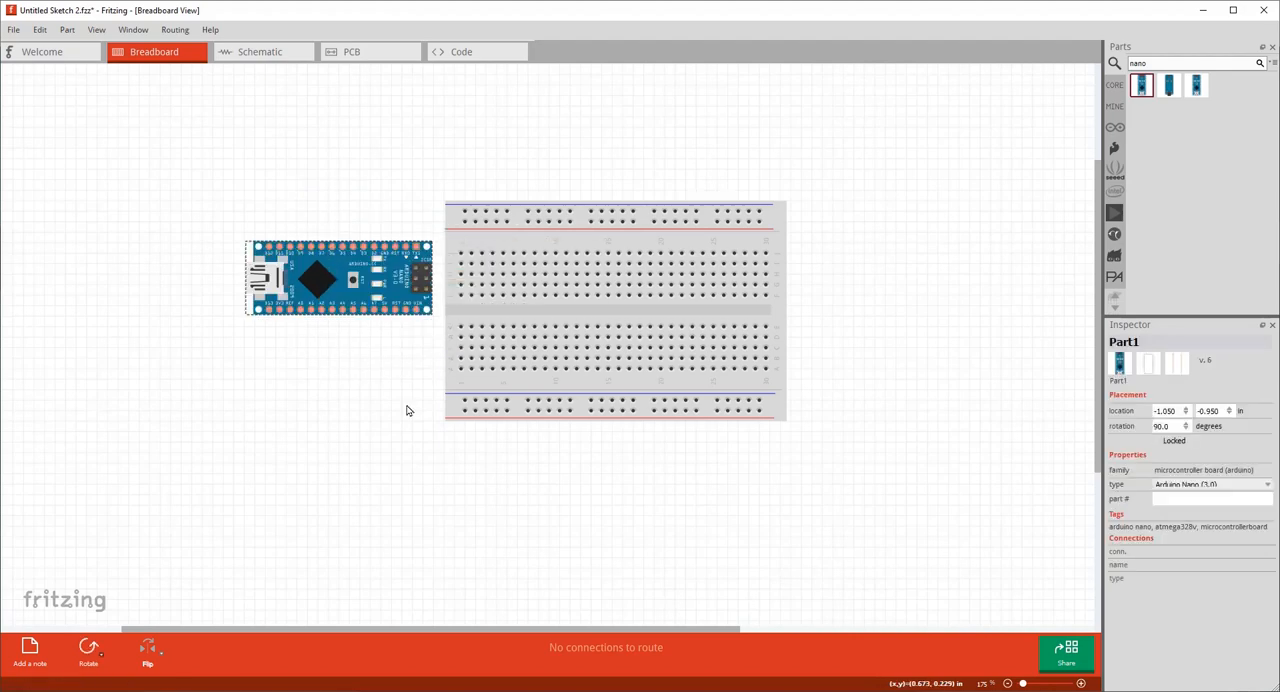
click(276, 458)
drag(322, 277, 498, 316)
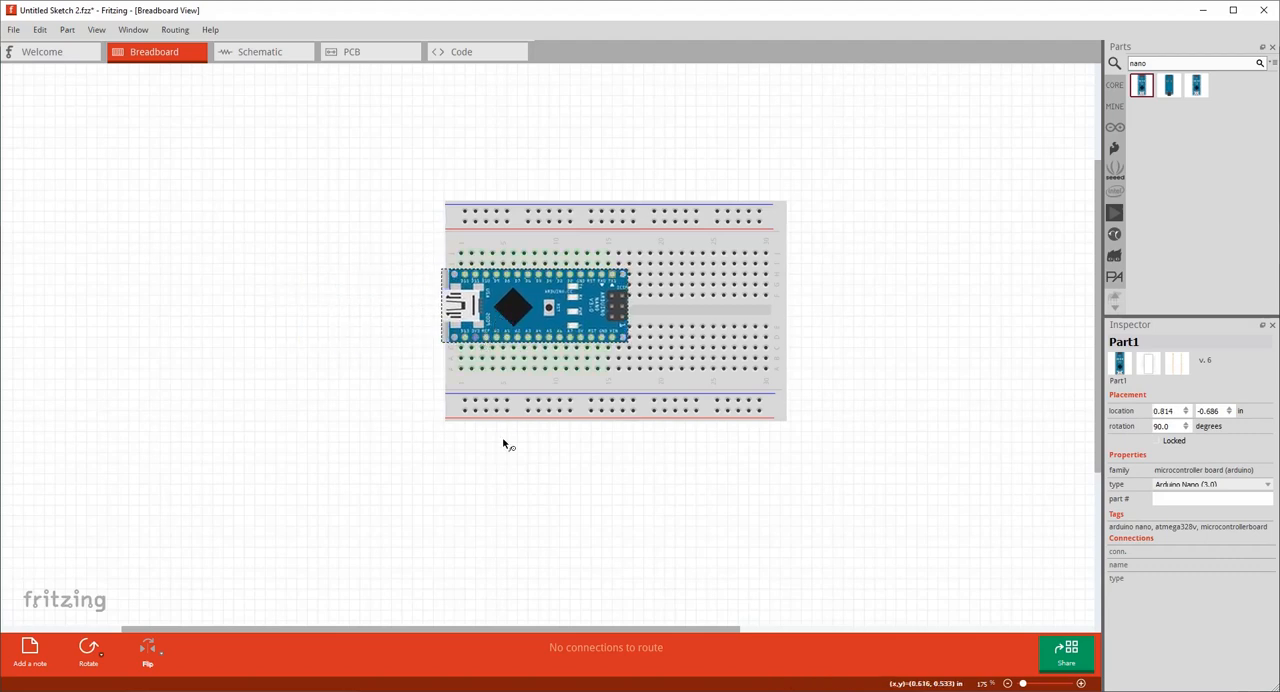
click(512, 473)
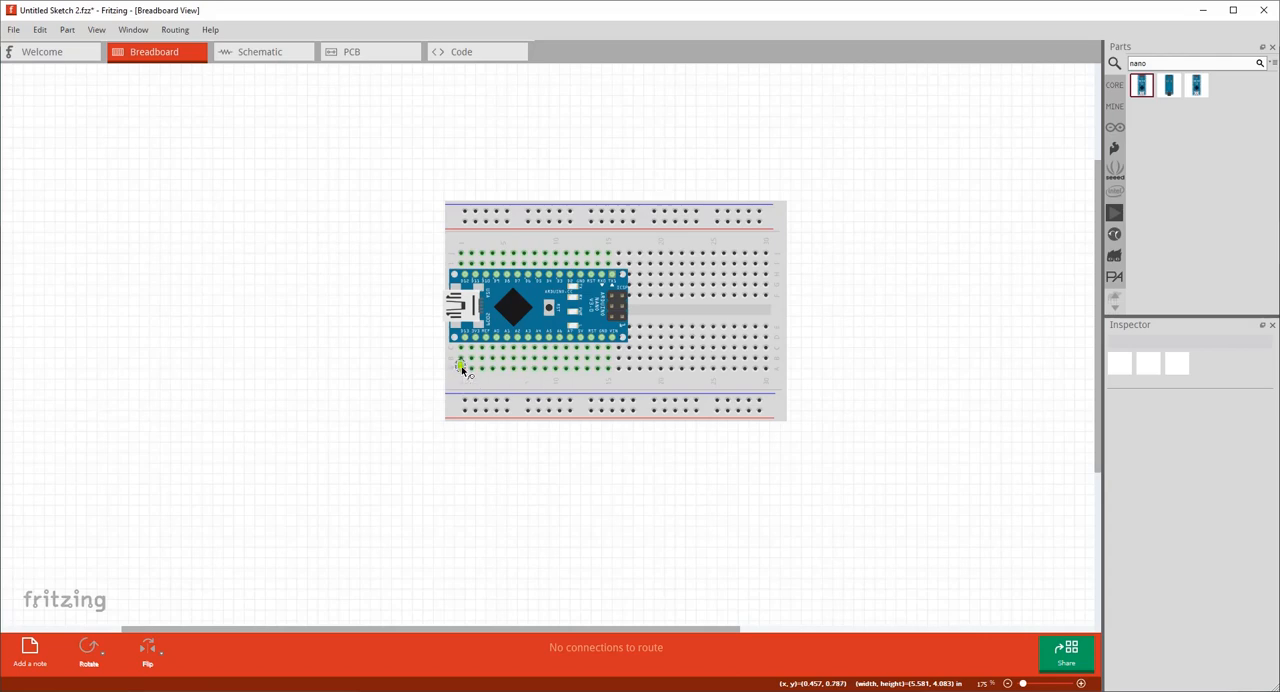
Try a wire from the Arduino Nano's GND pin to its VIN pin, and undo it.
drag(460, 369, 469, 369)
scroll(463, 368, down, 1)
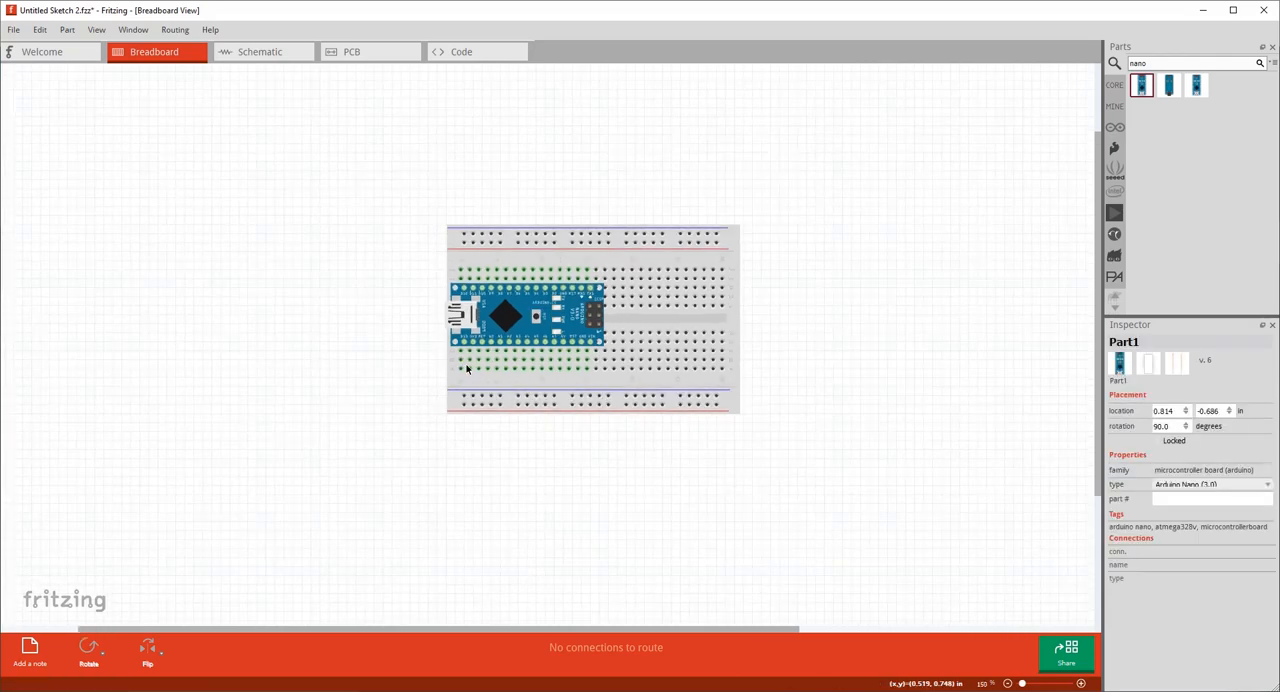
scroll(463, 368, up, 4)
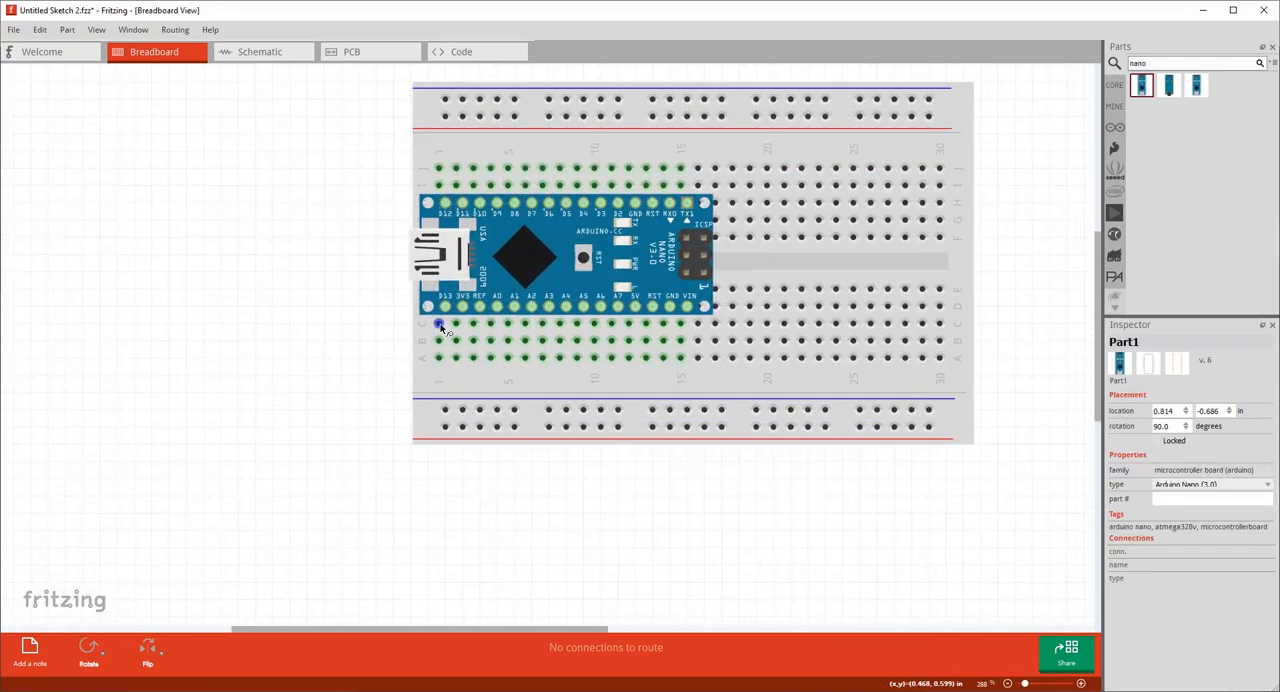
click(441, 325)
click(672, 308)
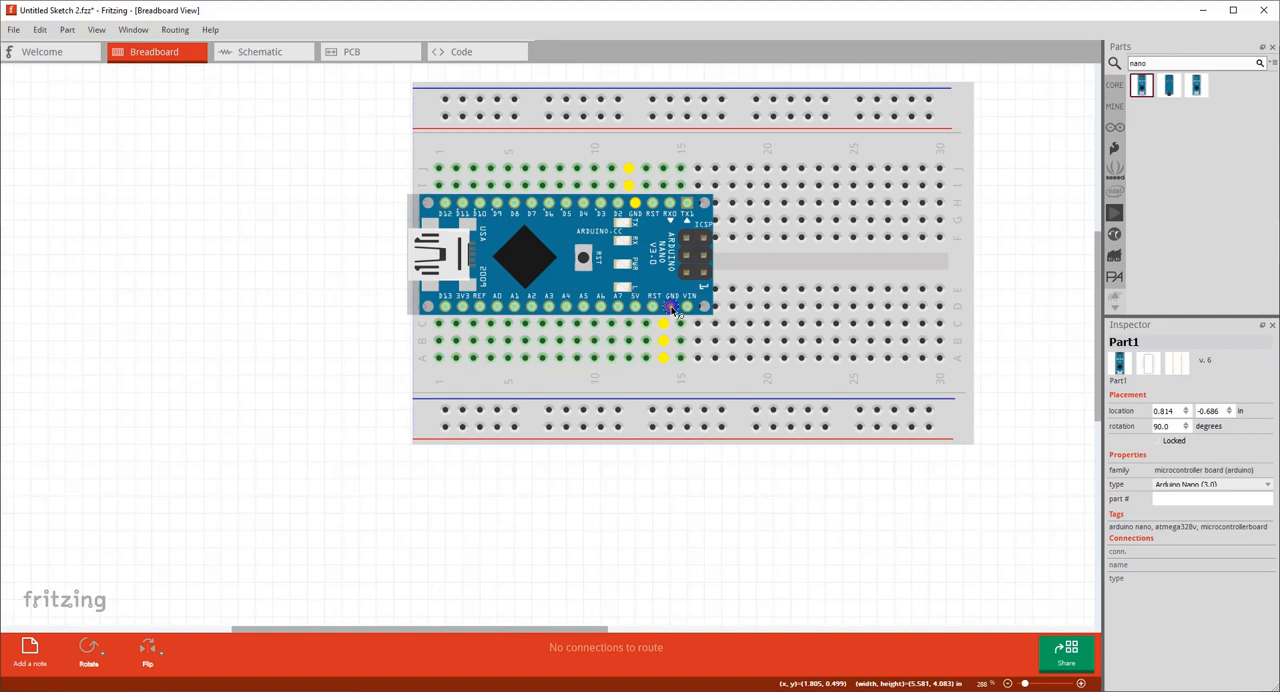
mouse_move(673, 310)
mouse_down()
mouse_move(720, 318)
mouse_move(683, 318)
mouse_up()
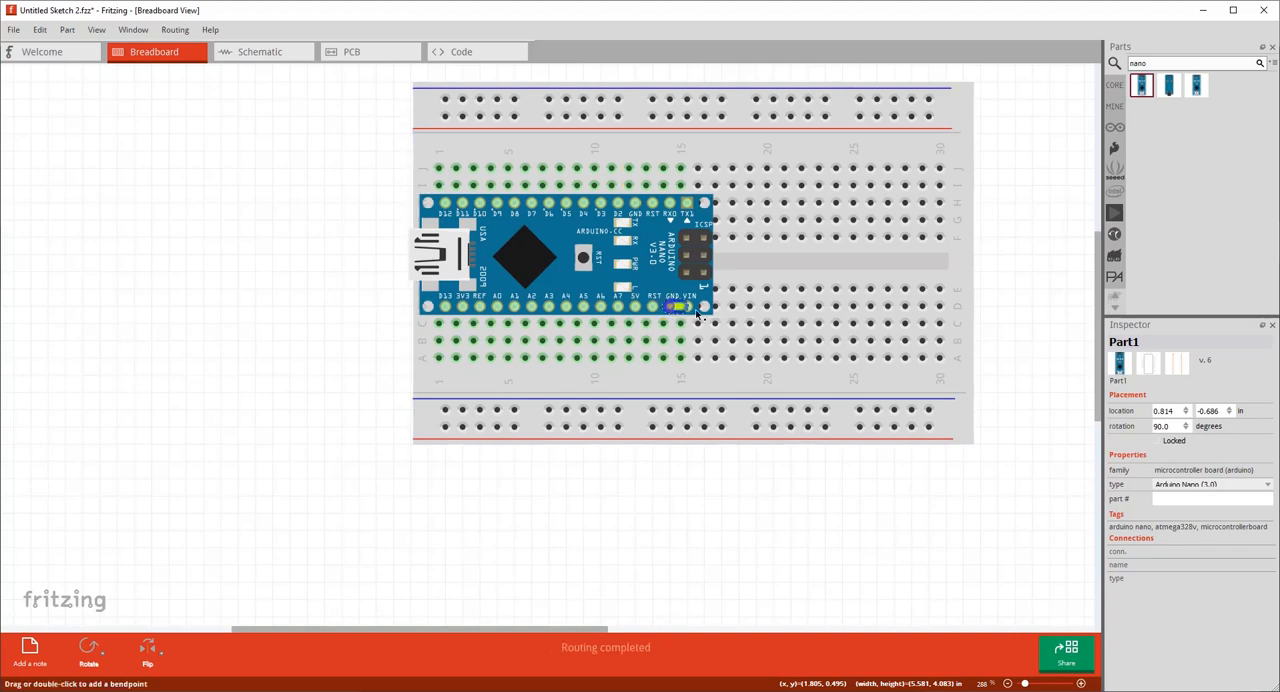
key(ctrl+z)
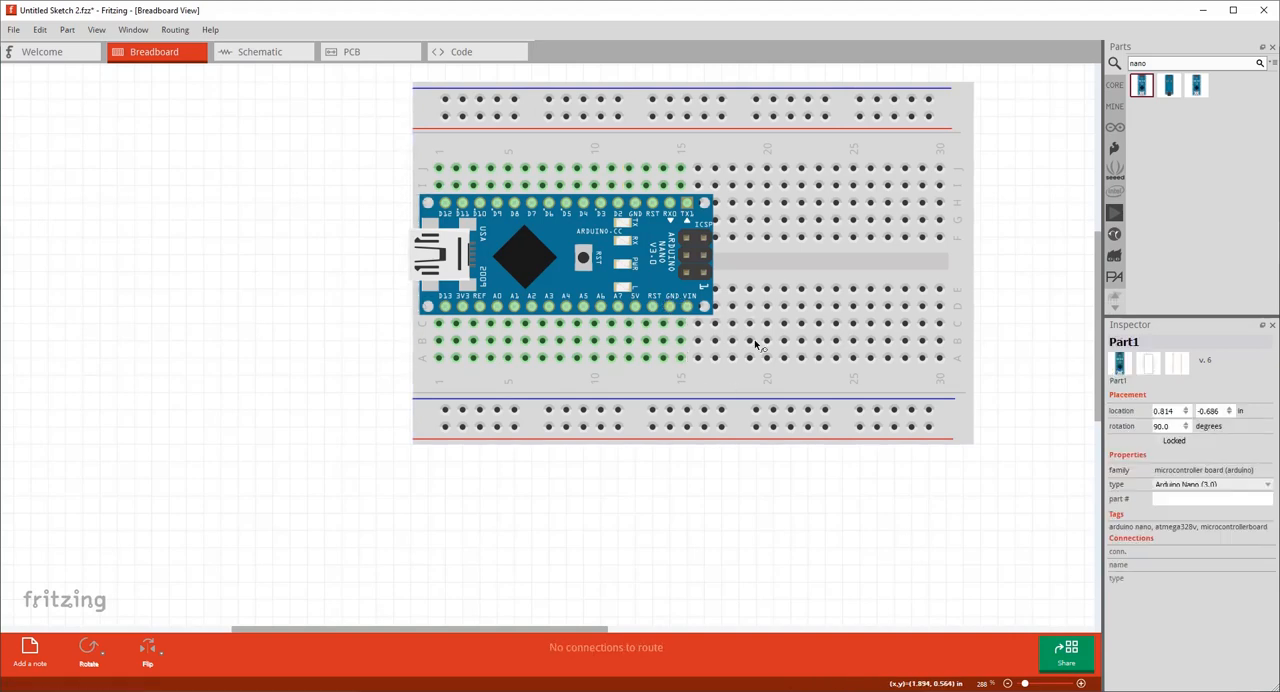
Search the parts for "LED" and place a red (633nm) LED on the empty canvas beside the breadboard.
ctrl+scroll(938, 399, up, 1)
ctrl+scroll(938, 399, down, 3)
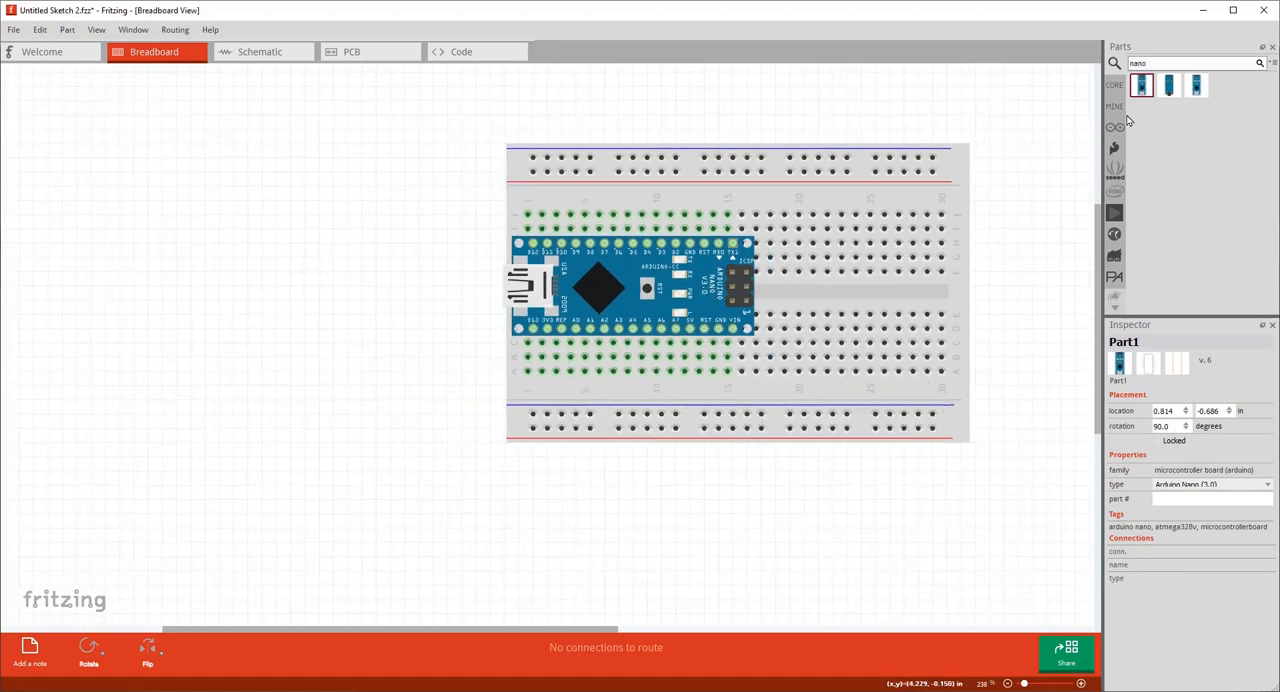
double_click(1138, 63)
drag(1111, 70, 1110, 79)
key(Return)
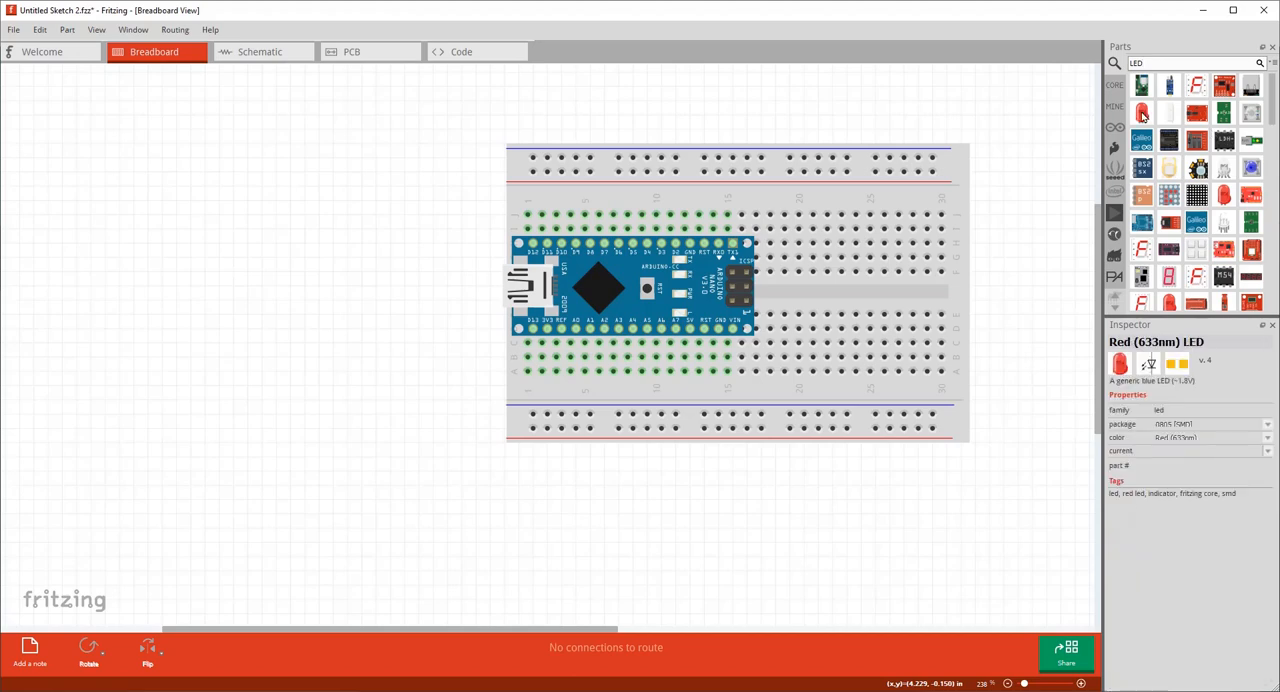
drag(1142, 113, 437, 163)
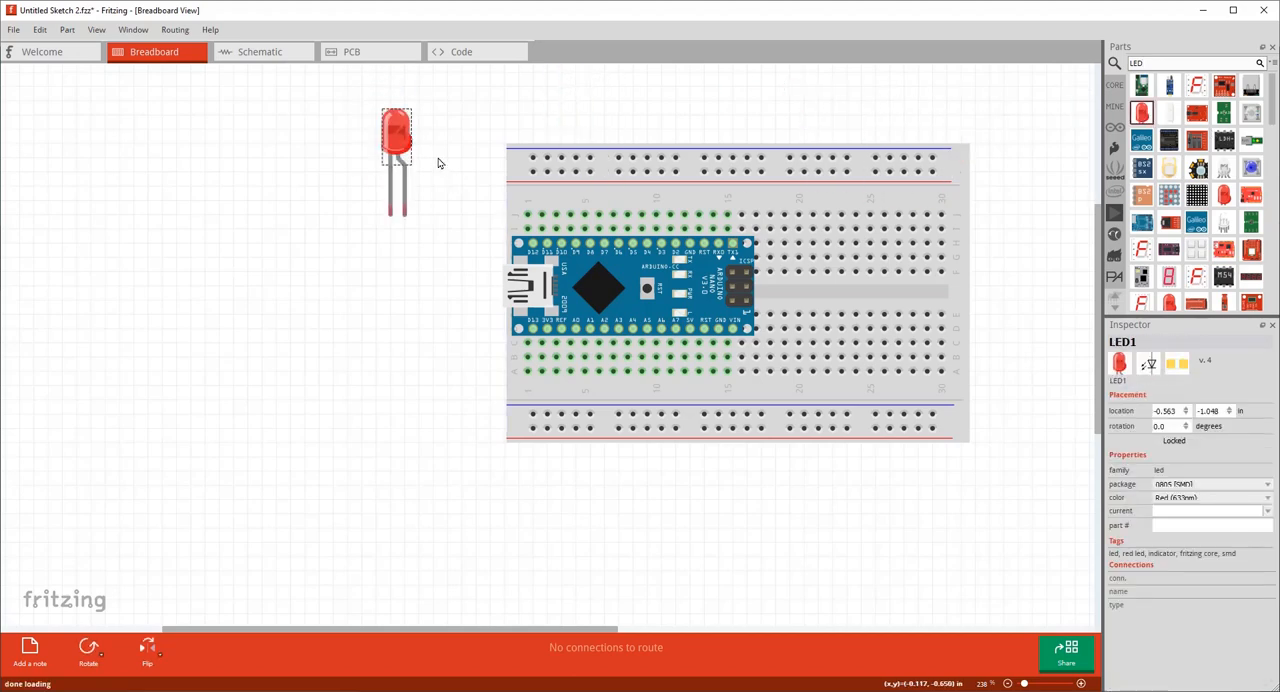
Move the red LED onto the breadboard so its legs sit in row J, columns 18 and 19.
ctrl+scroll(451, 186, down, 5)
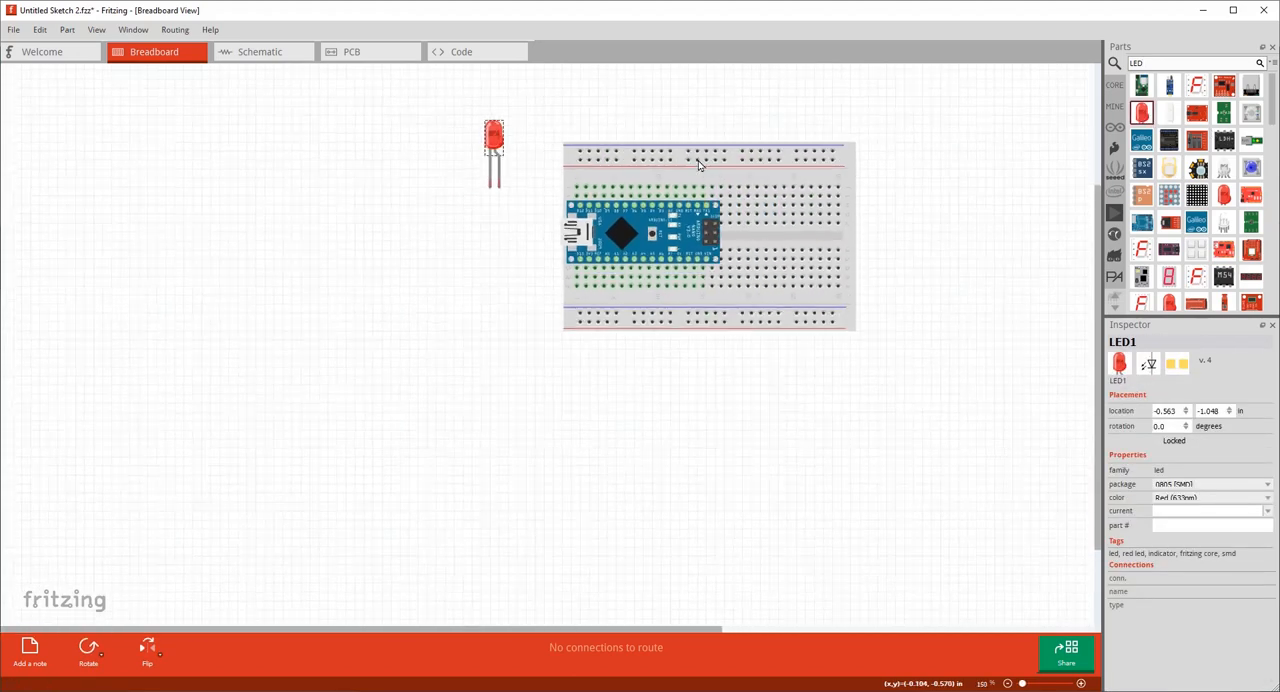
ctrl+scroll(817, 106, down, 2)
drag(411, 138, 644, 128)
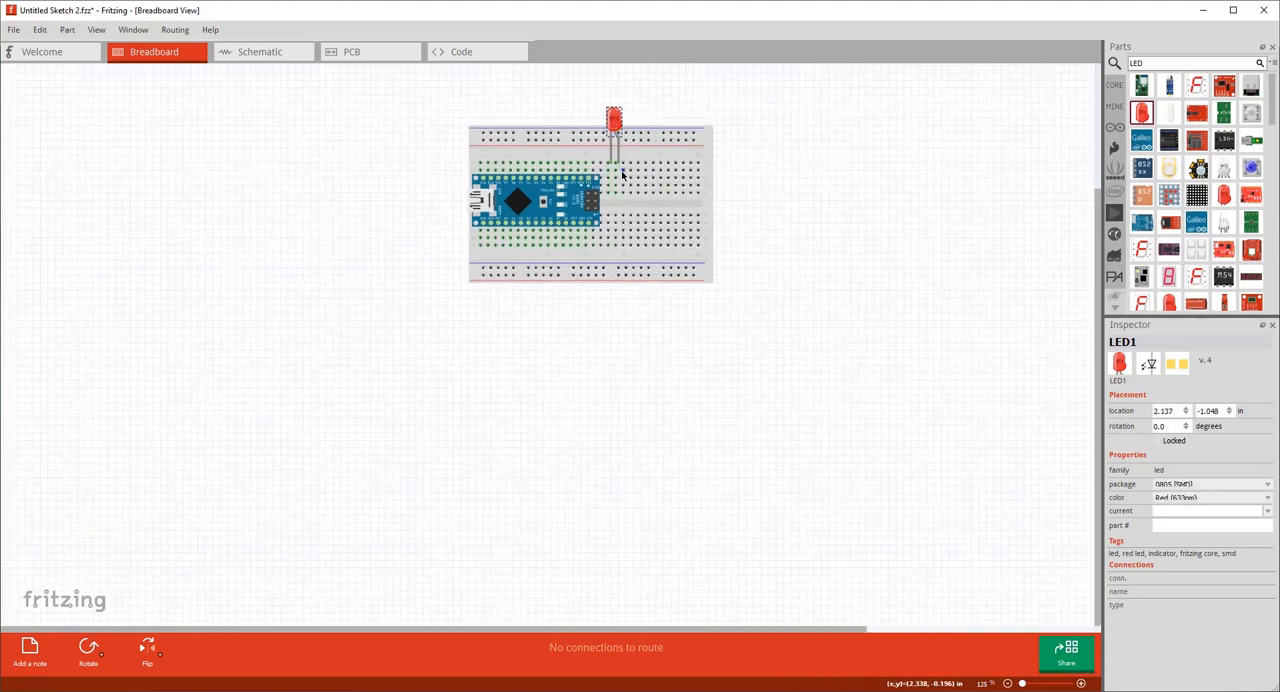
scroll(590, 203, down, 2)
scroll(480, 279, up, 6)
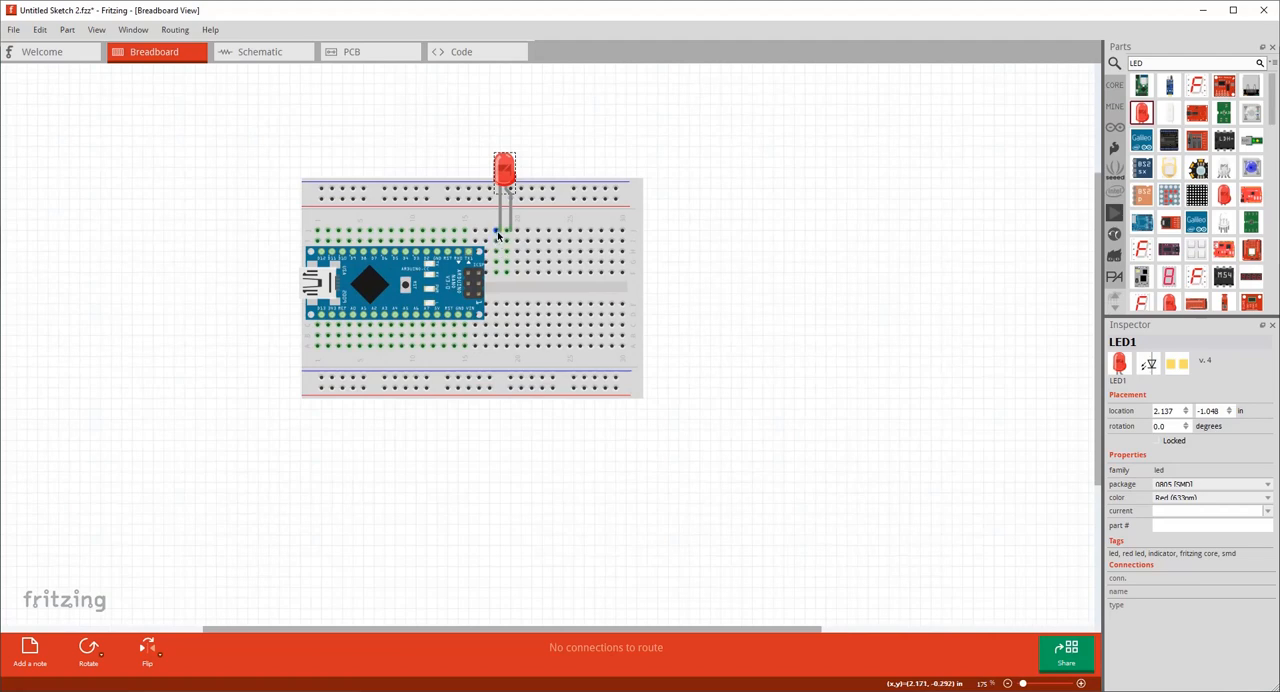
drag(498, 235, 500, 236)
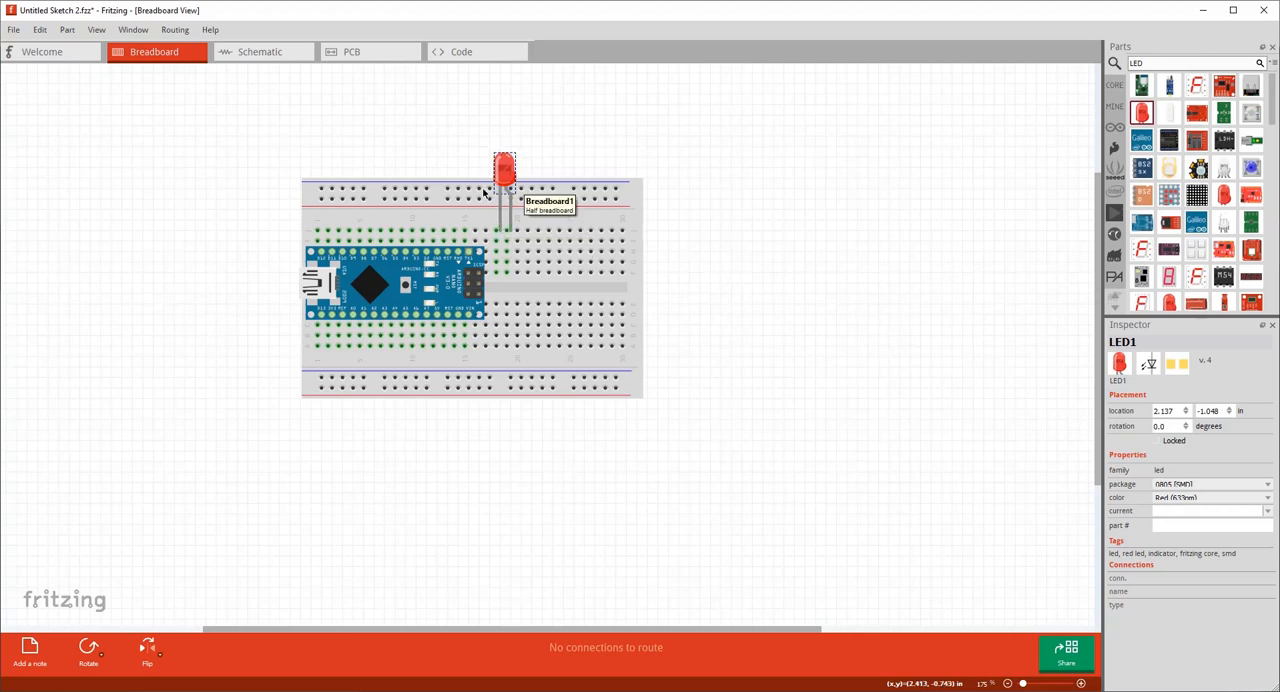
click(542, 151)
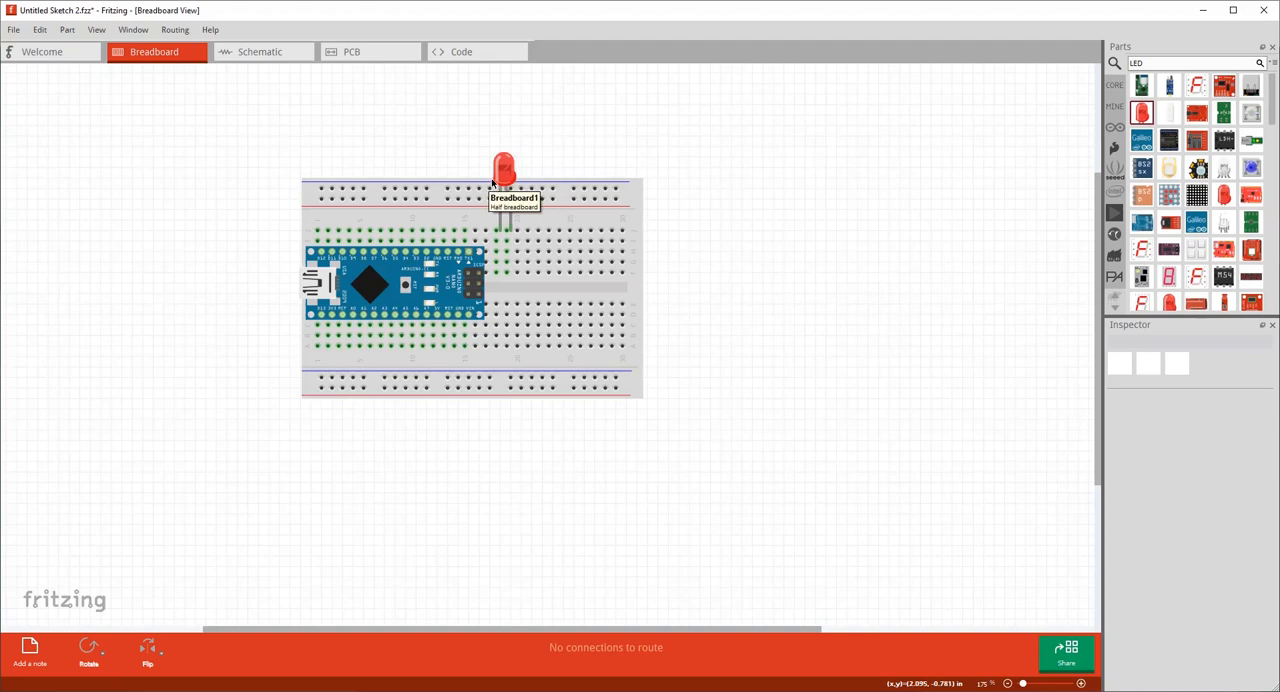
drag(491, 195, 500, 233)
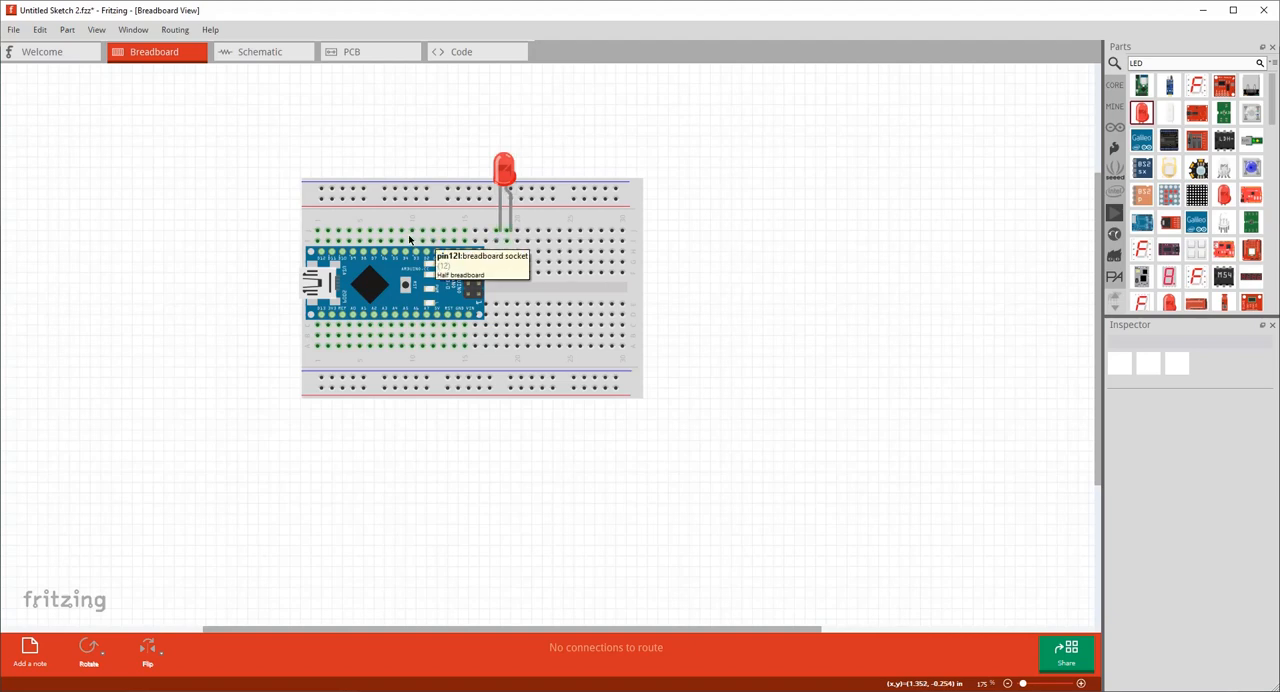
Search the parts for "Resistor" and place a 220Ω resistor in breadboard row H, spanning columns 20 to 24.
ctrl+scroll(375, 245, down, 1)
ctrl+scroll(370, 245, up, 3)
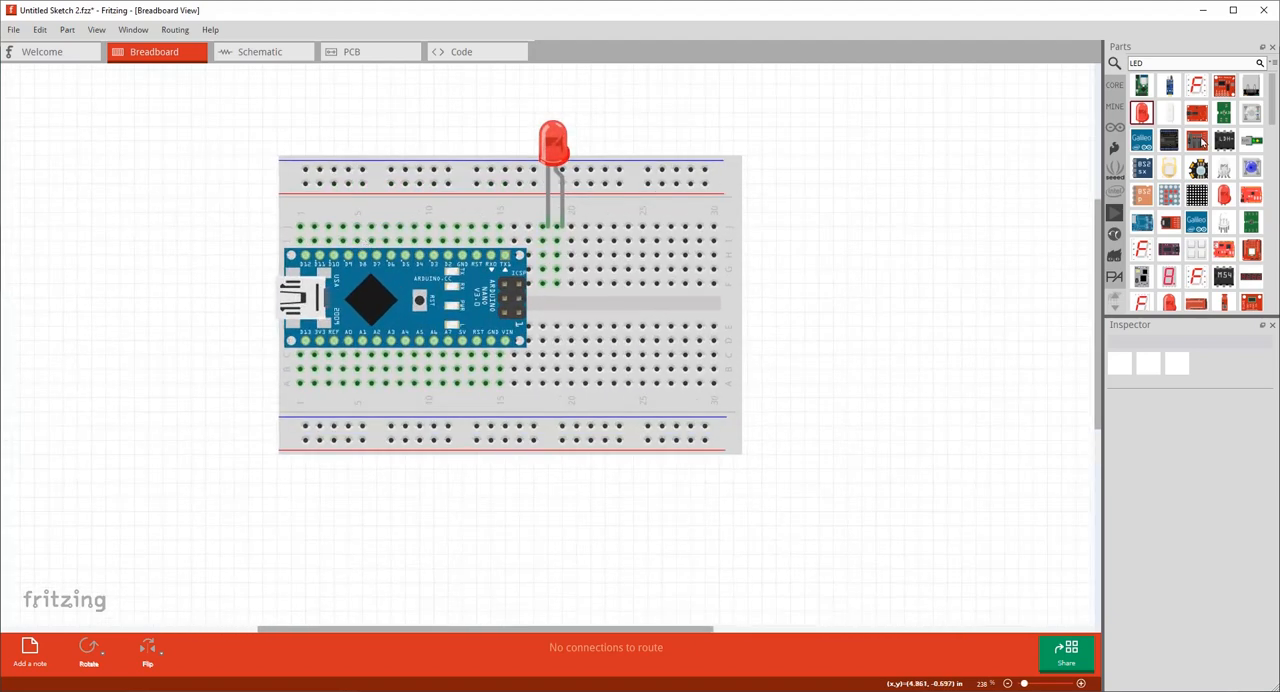
click(1166, 67)
text(Resistor)
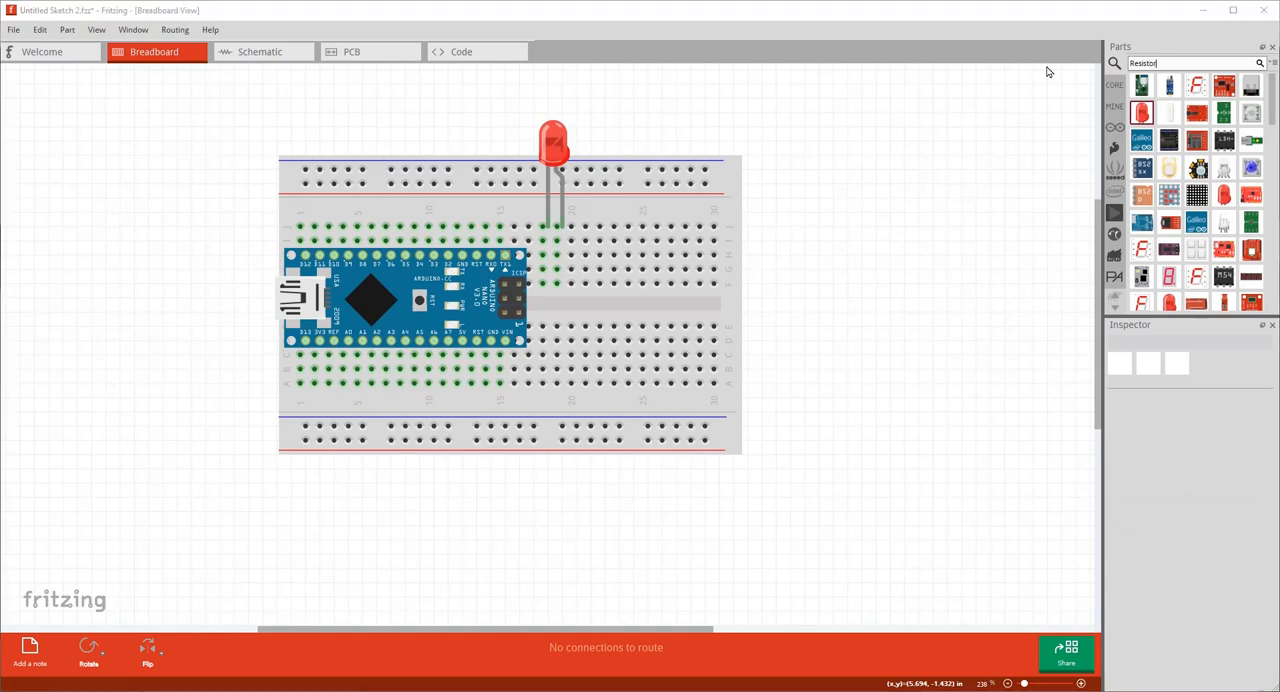
key(Return)
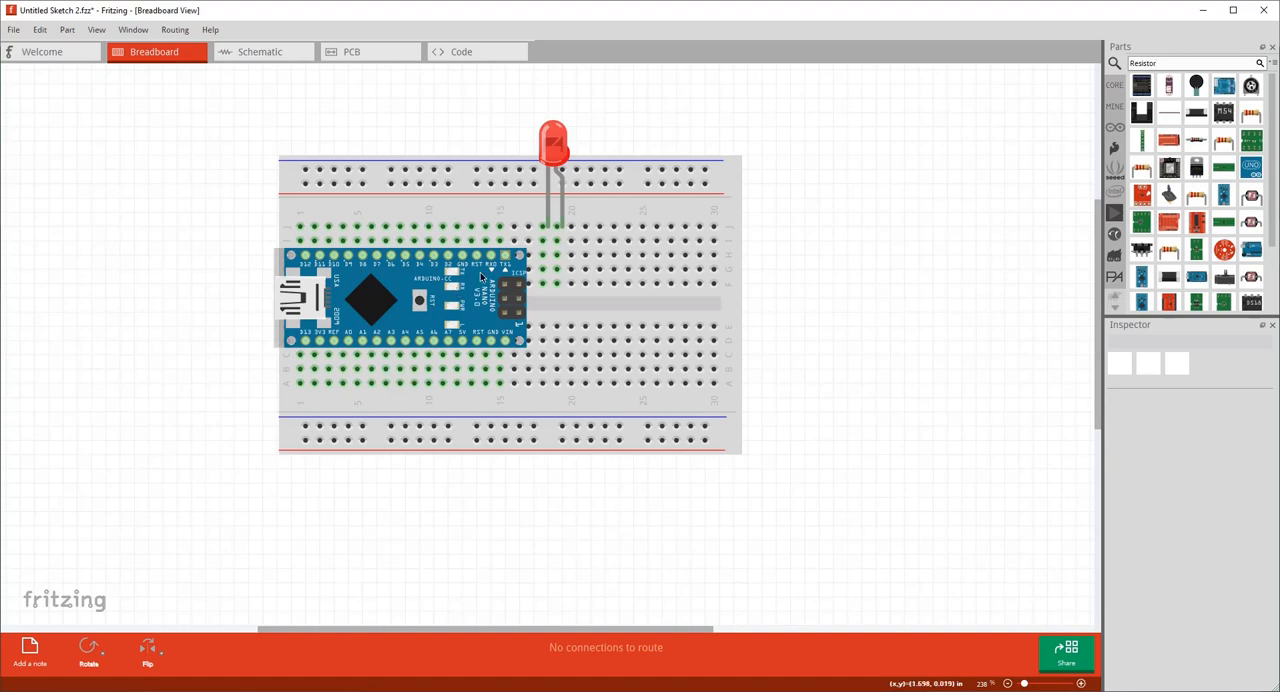
click(1252, 115)
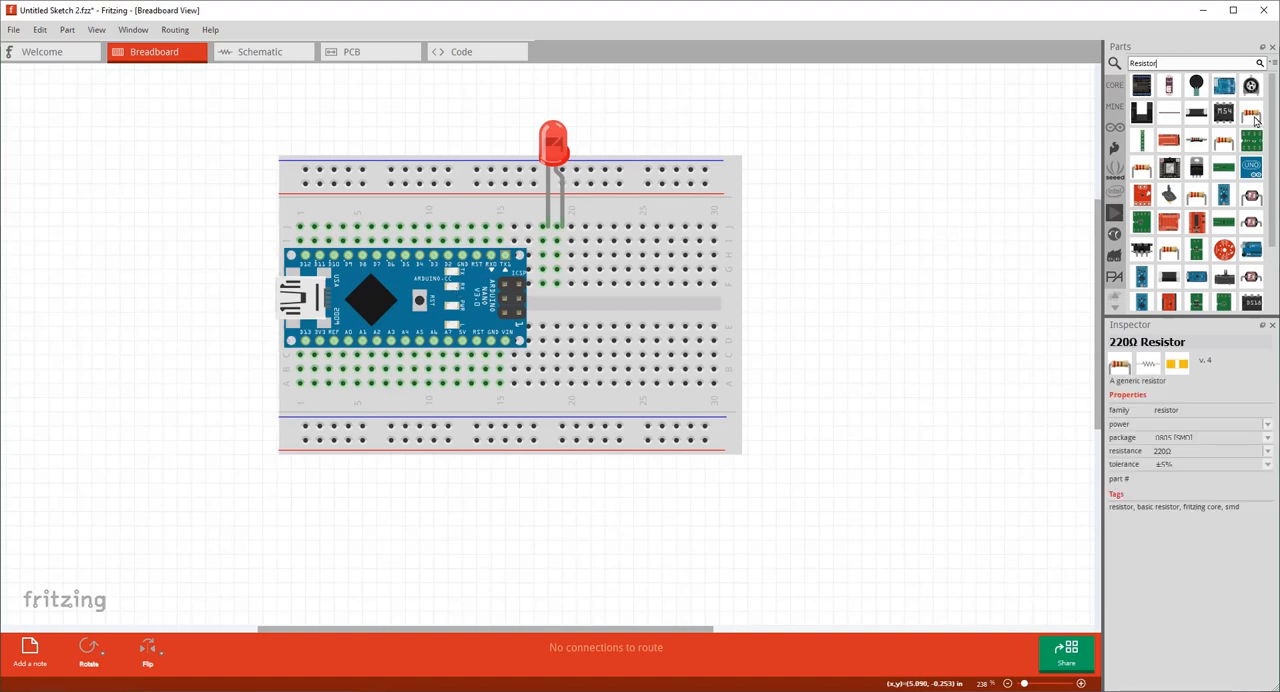
drag(1252, 116, 568, 263)
drag(589, 258, 611, 256)
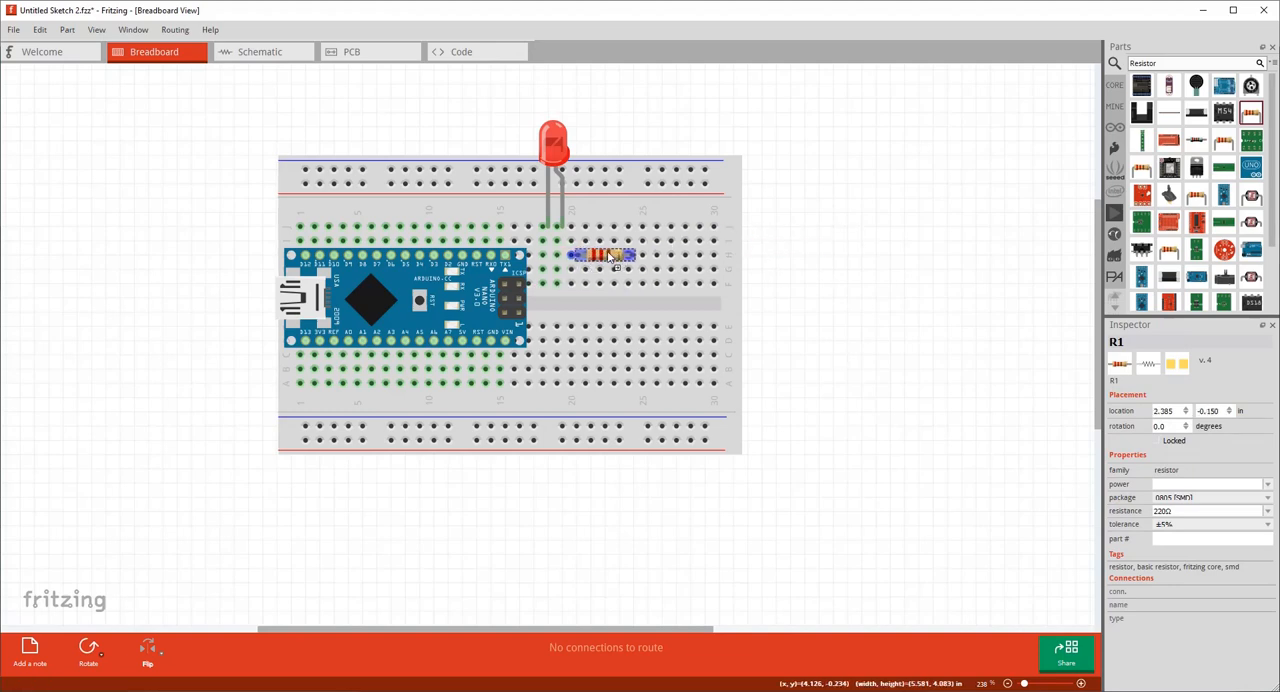
Flip the red LED and shift it one column so its legs sit in columns 19 and 20, meeting the resistor.
right_click(559, 143)
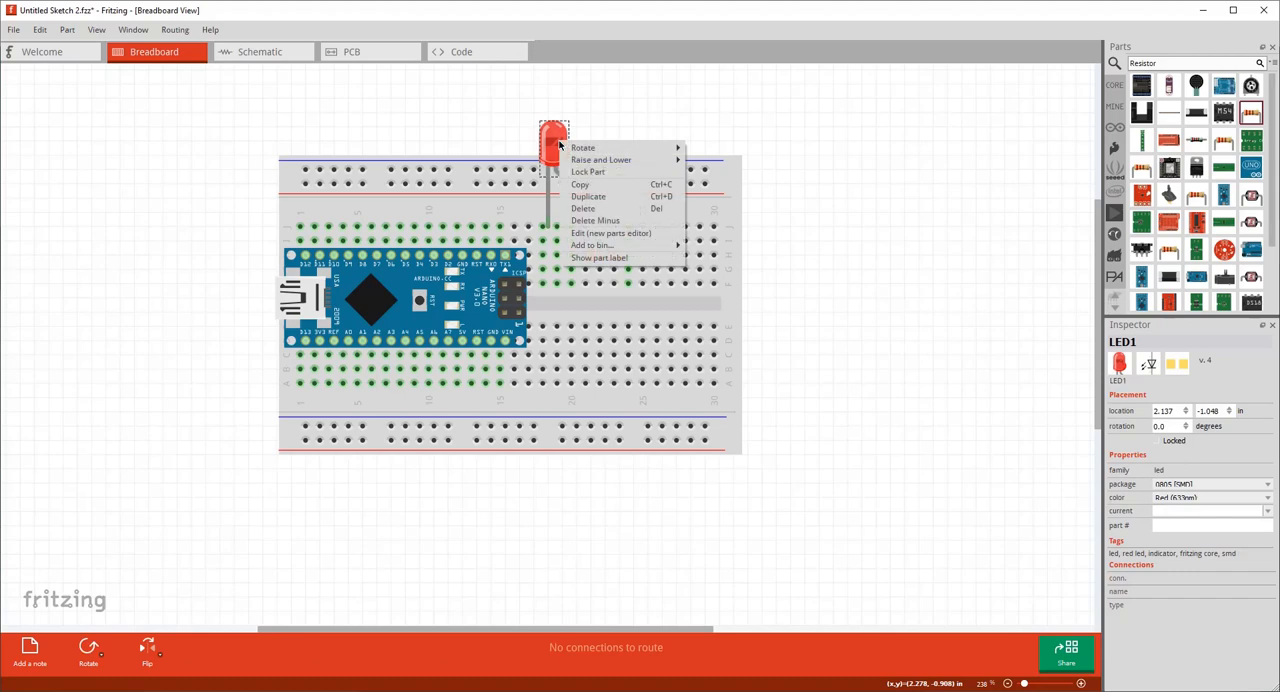
click(148, 650)
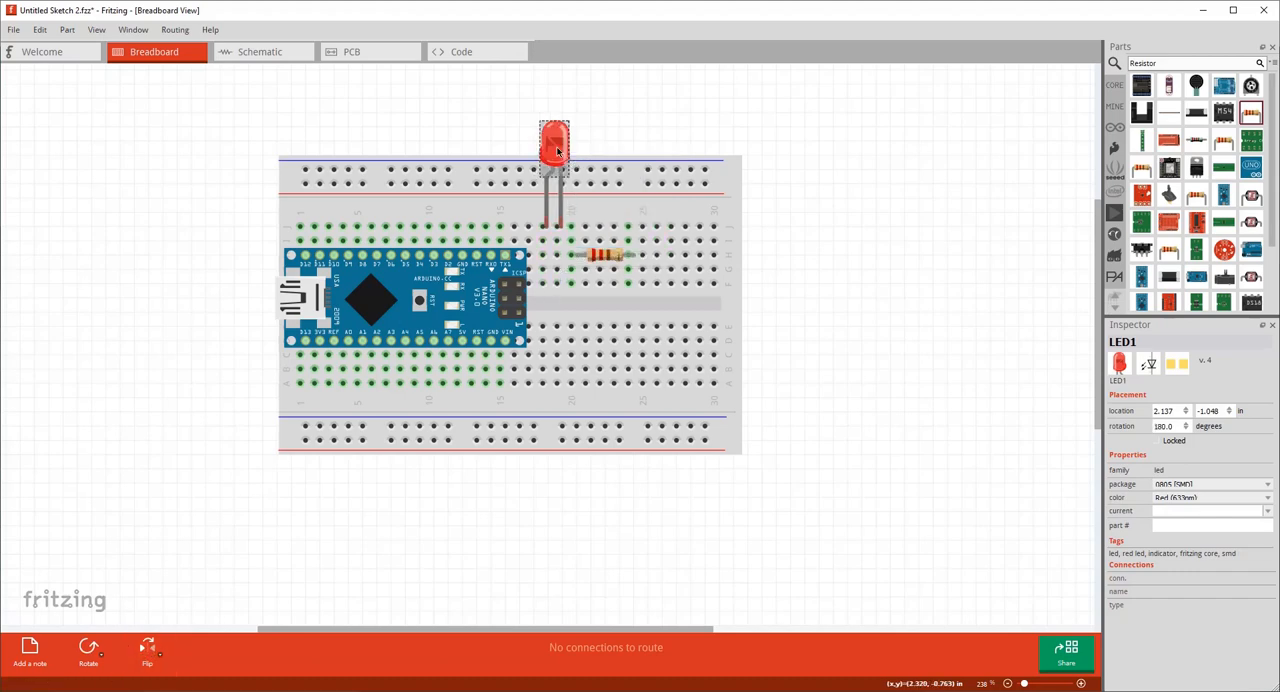
mouse_move(558, 154)
mouse_down()
mouse_move(560, 140)
mouse_move(573, 153)
mouse_up()
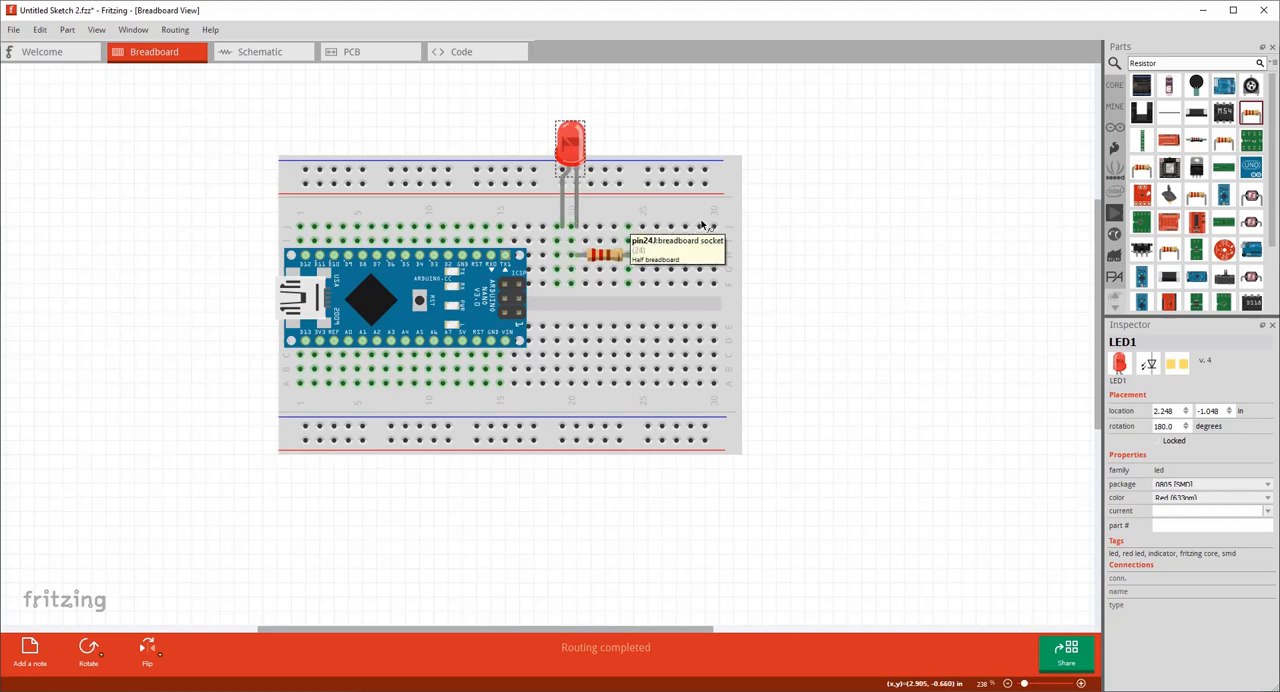
Connect the last holes of the upper and lower blue-line rails with a wire and colour it black.
click(831, 244)
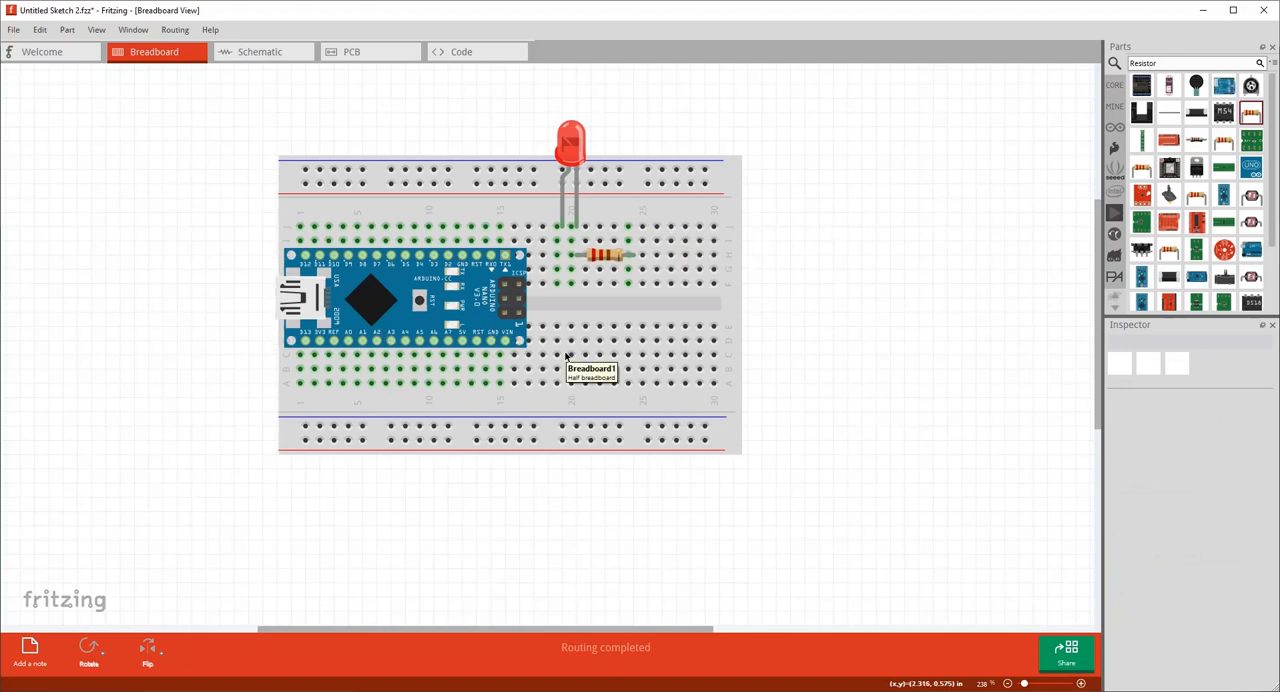
drag(706, 174, 707, 428)
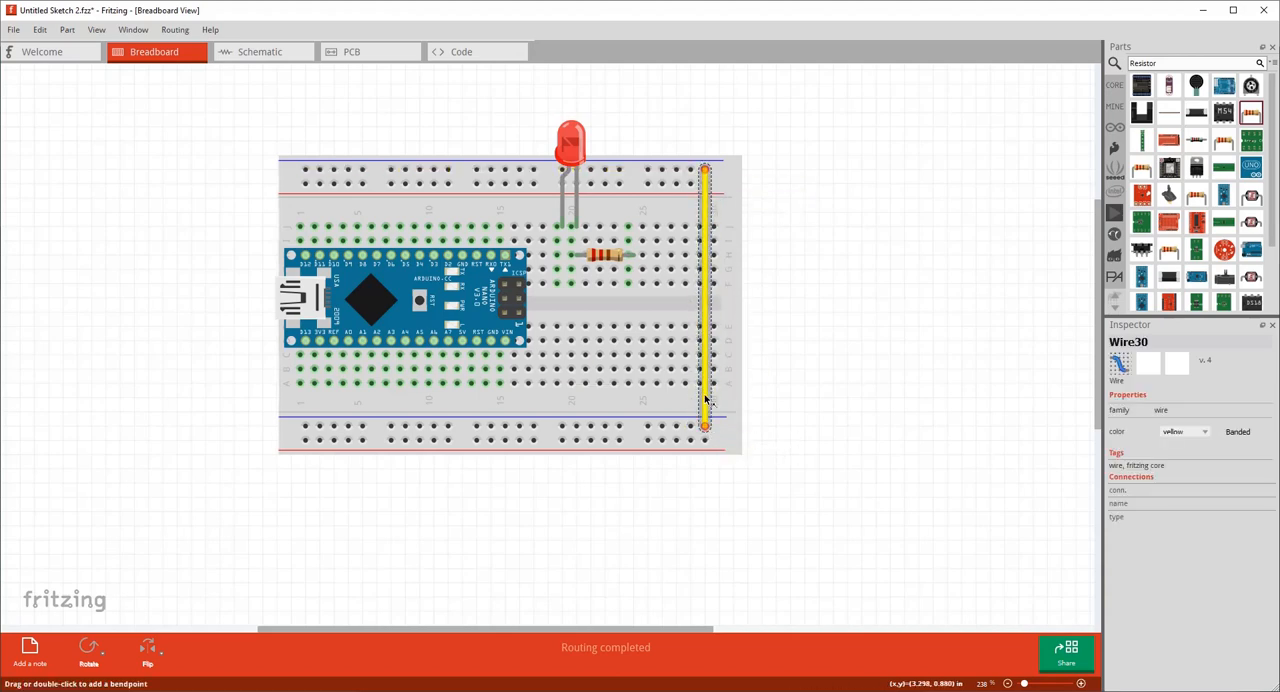
right_click(706, 397)
mouse_move(770, 402)
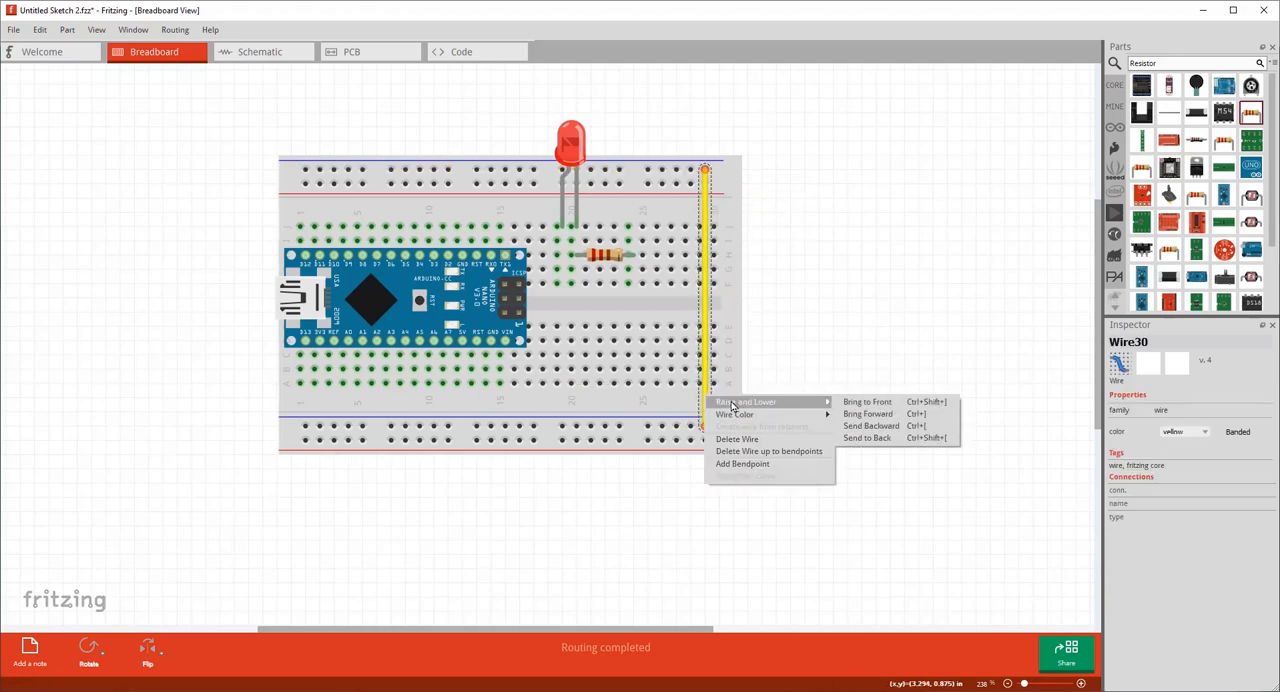
mouse_move(736, 414)
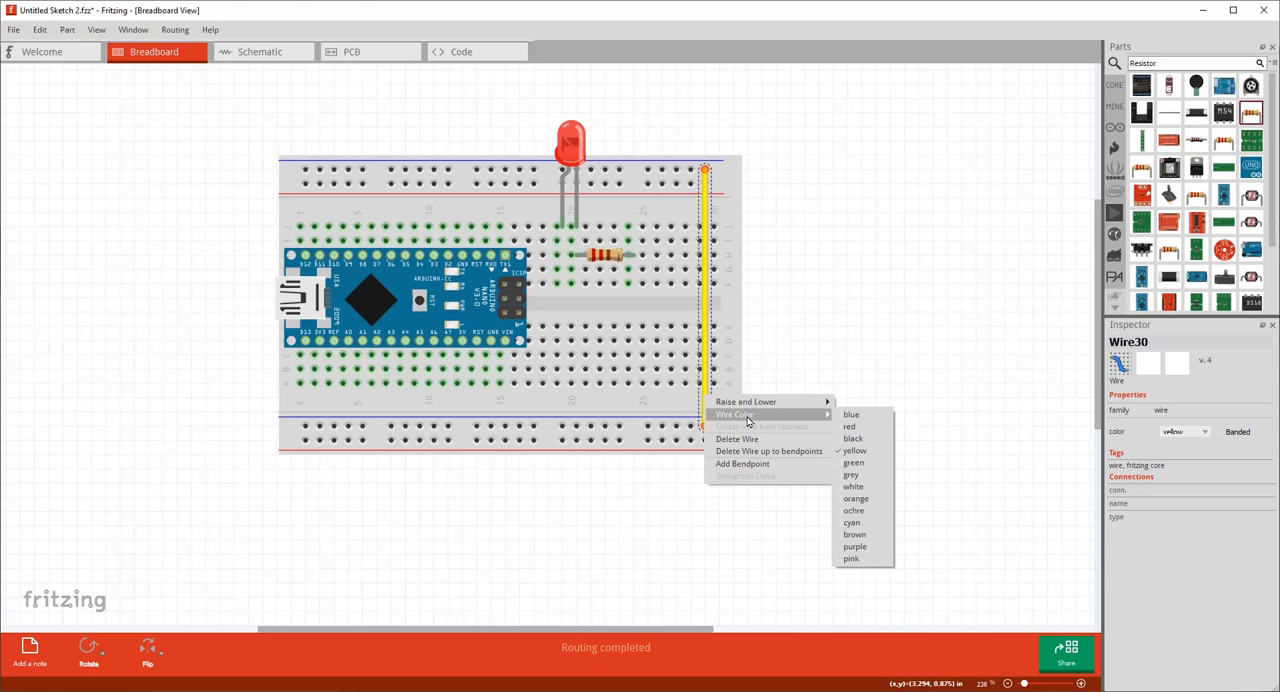
click(852, 438)
Bend the black wire at two points so it runs squarely around the outside of the breadboard's column-30 end.
click(834, 364)
drag(717, 224, 783, 157)
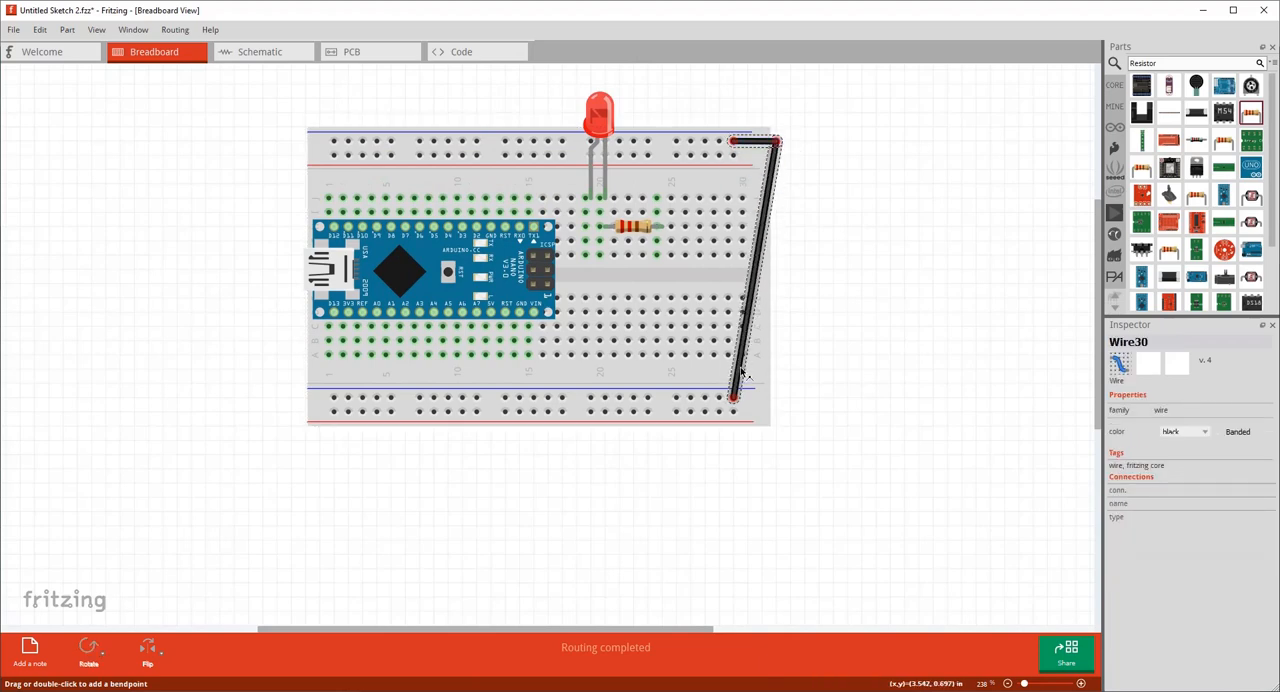
drag(751, 371, 776, 397)
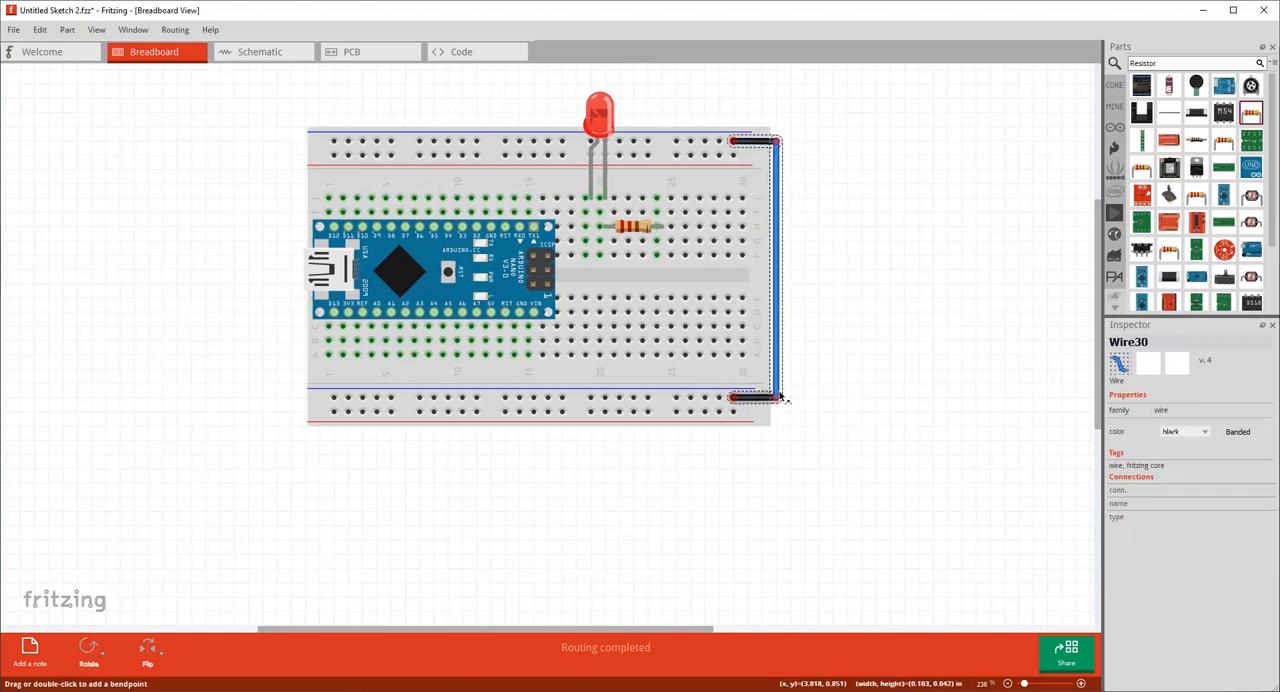
click(813, 385)
drag(735, 155, 735, 410)
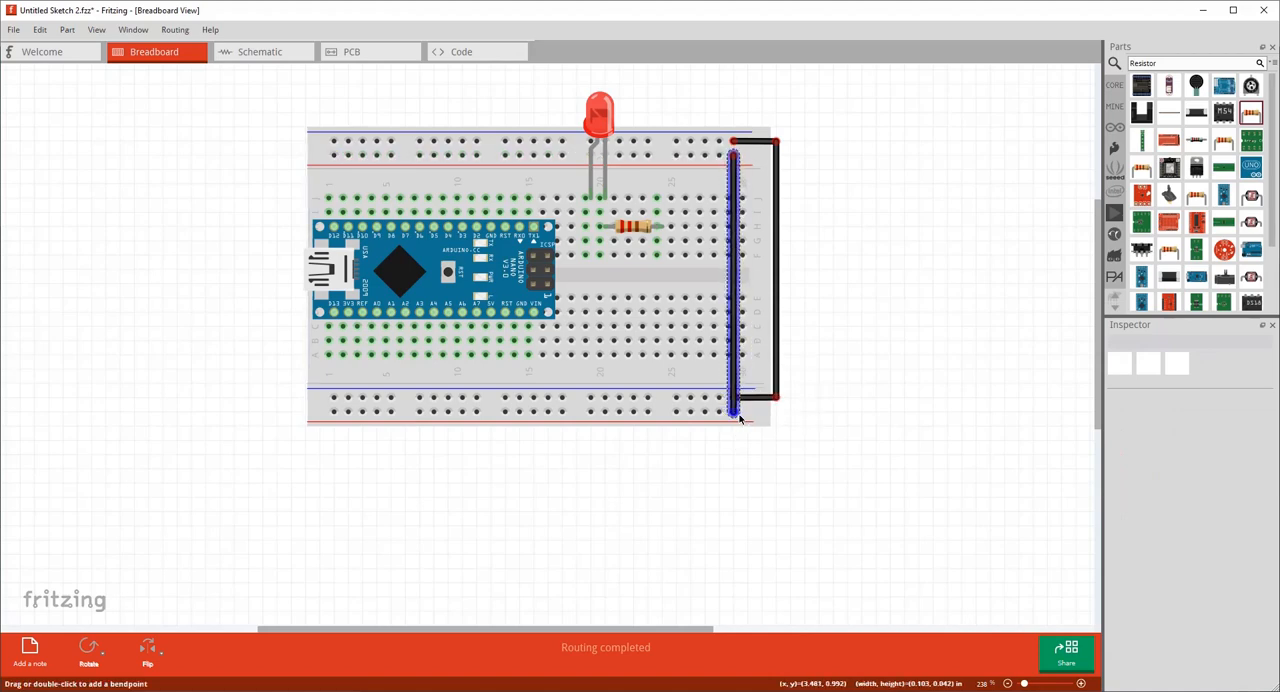
key(Delete)
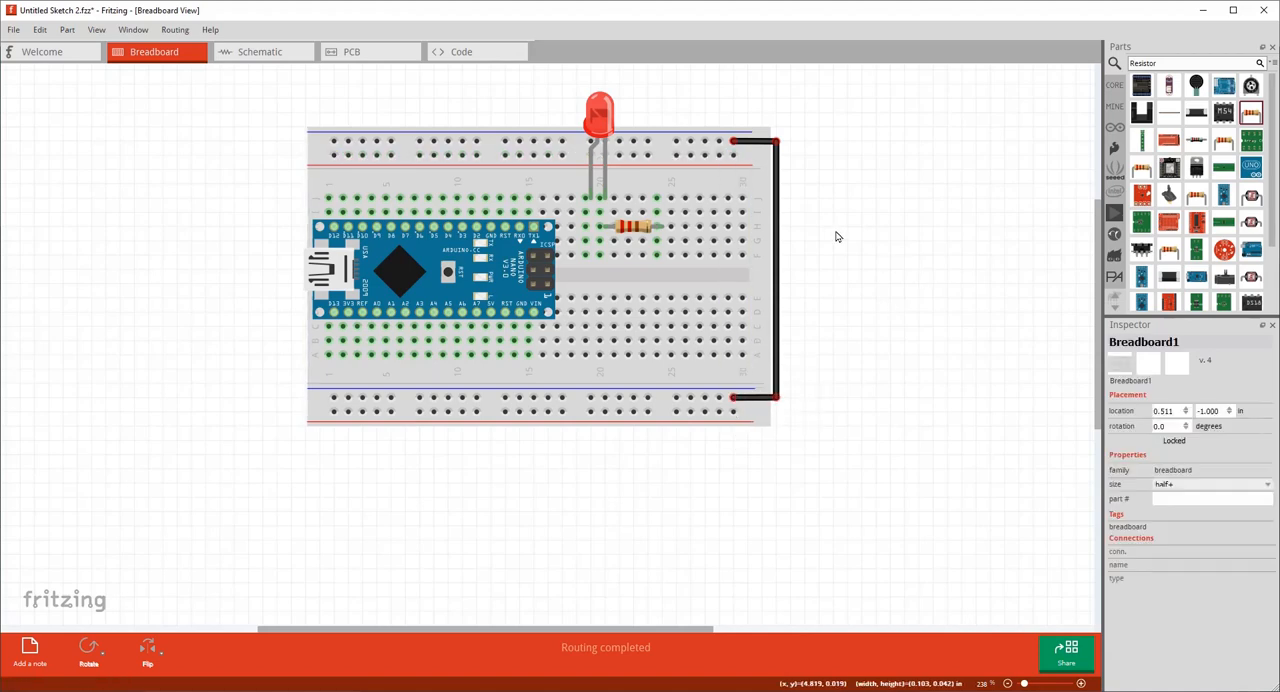
drag(731, 157, 732, 158)
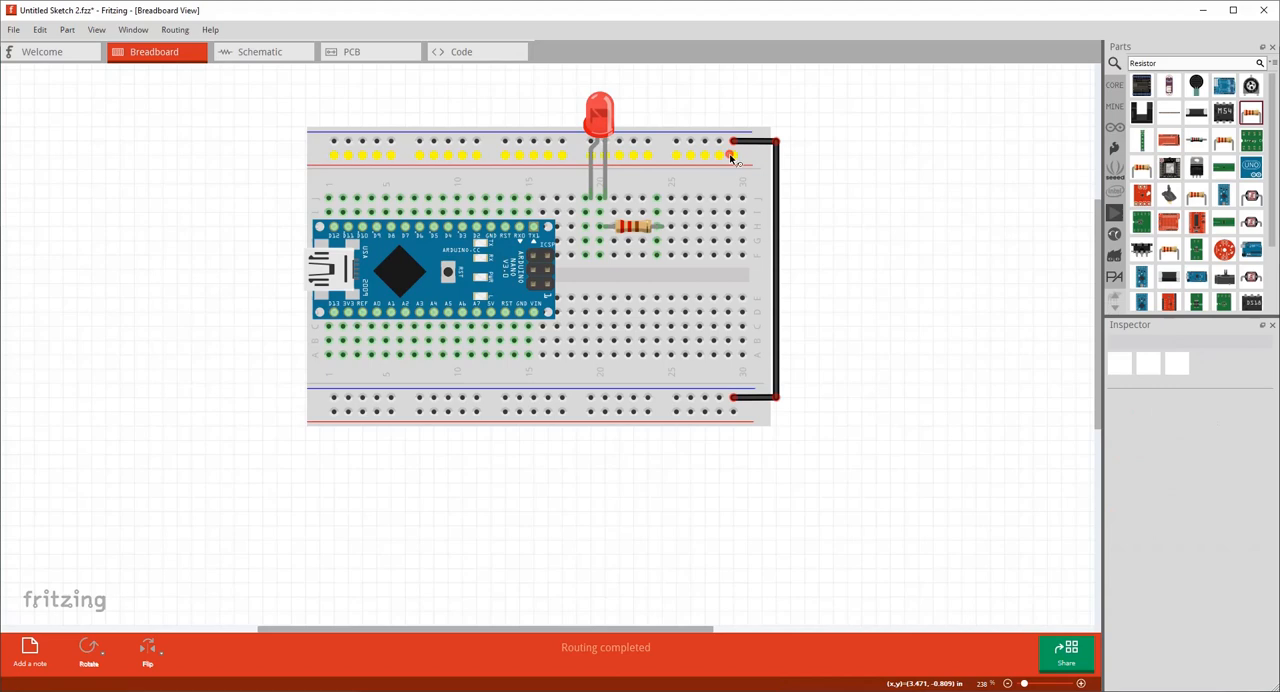
drag(731, 157, 731, 157)
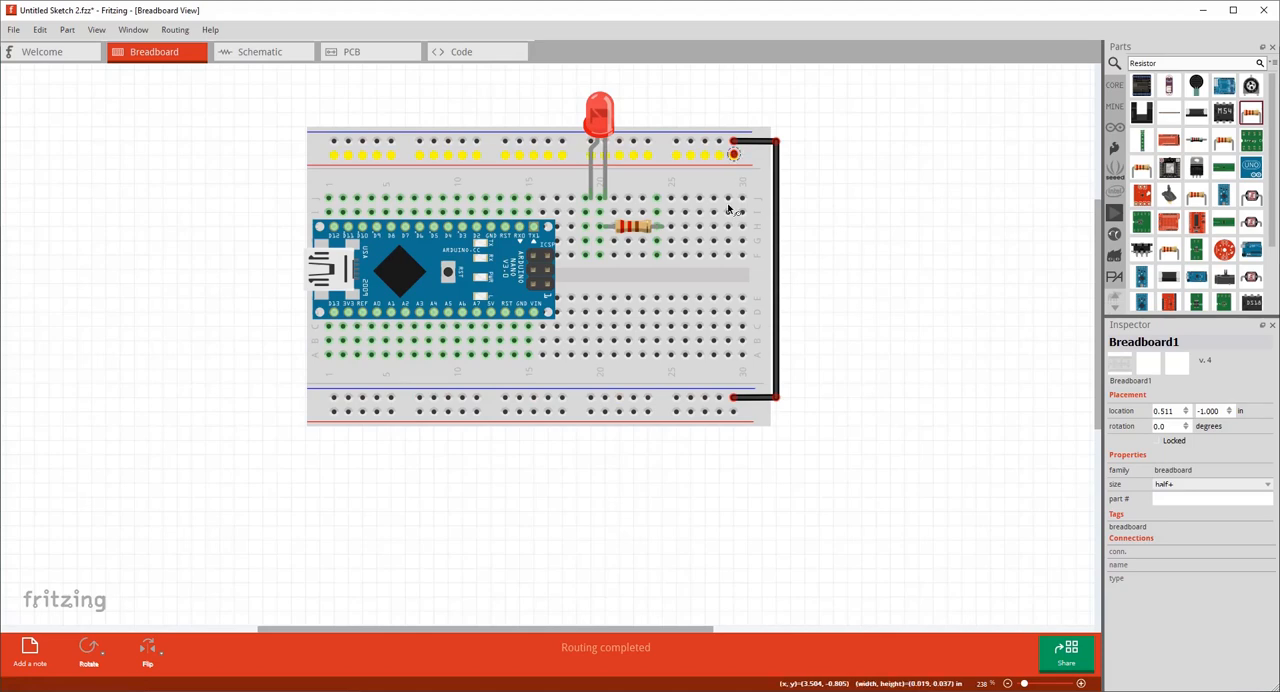
Connect the last holes of the two red-line rails with a wire bent squarely outside the black one, and colour it red.
drag(733, 156, 733, 412)
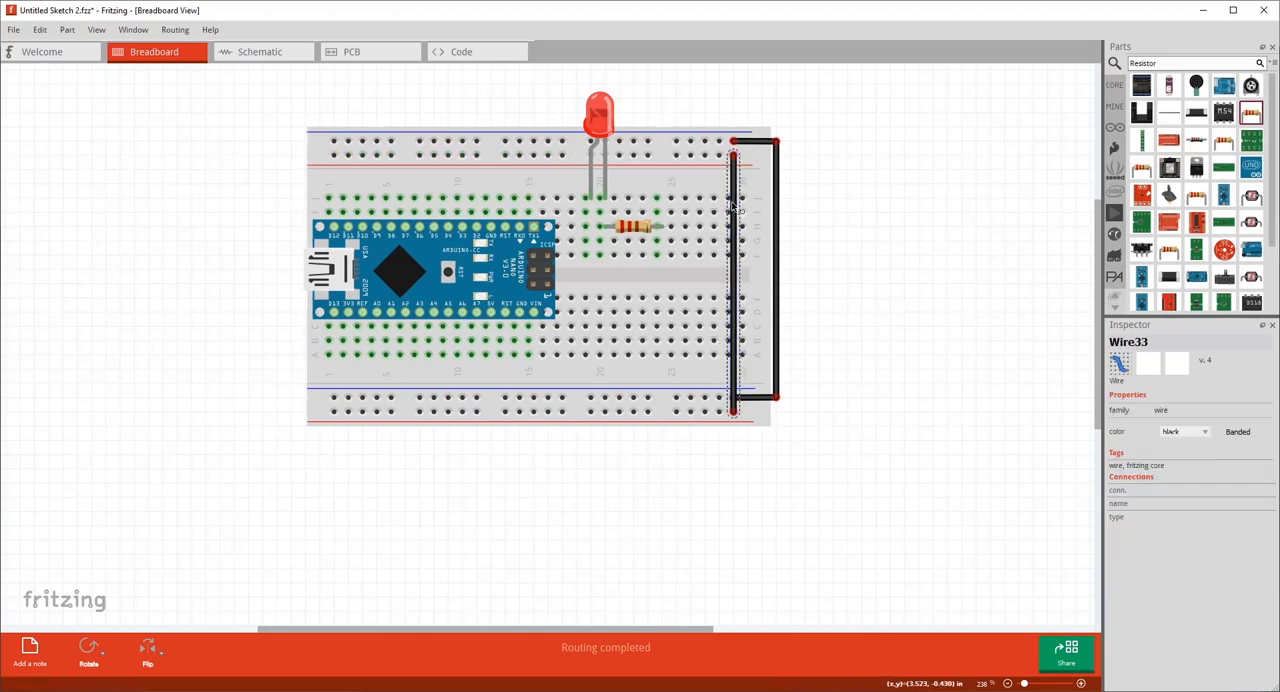
drag(733, 200, 796, 158)
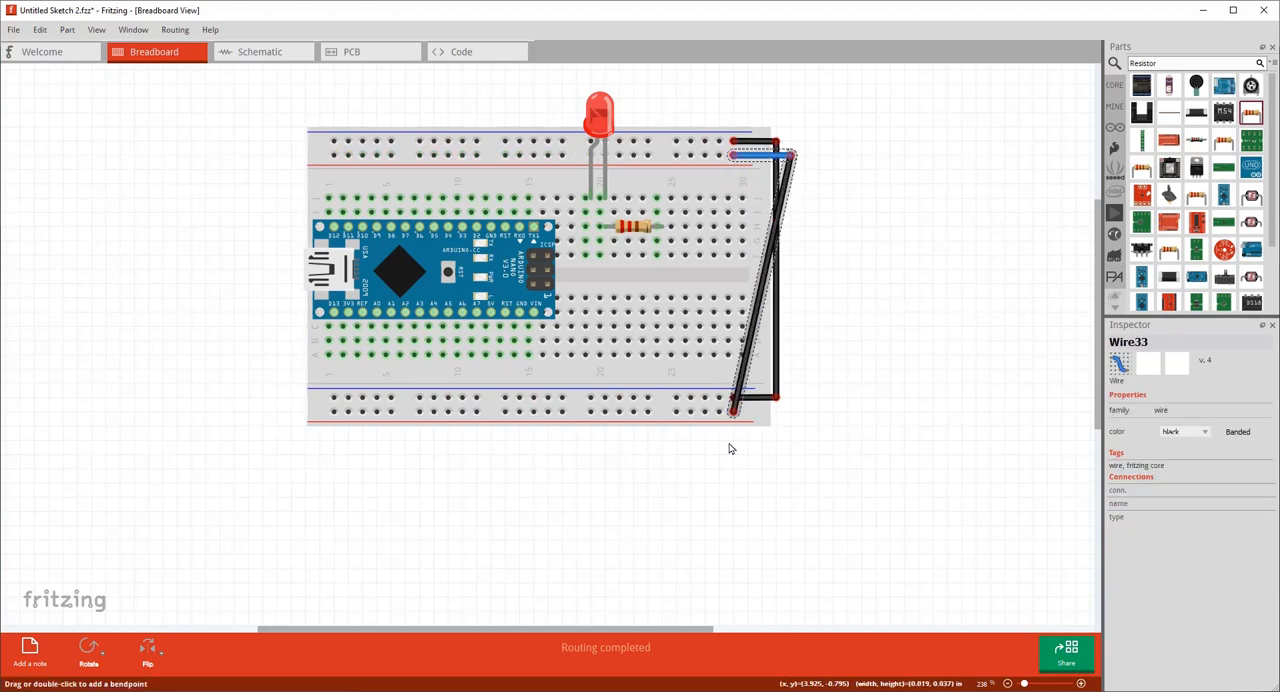
drag(737, 395, 791, 410)
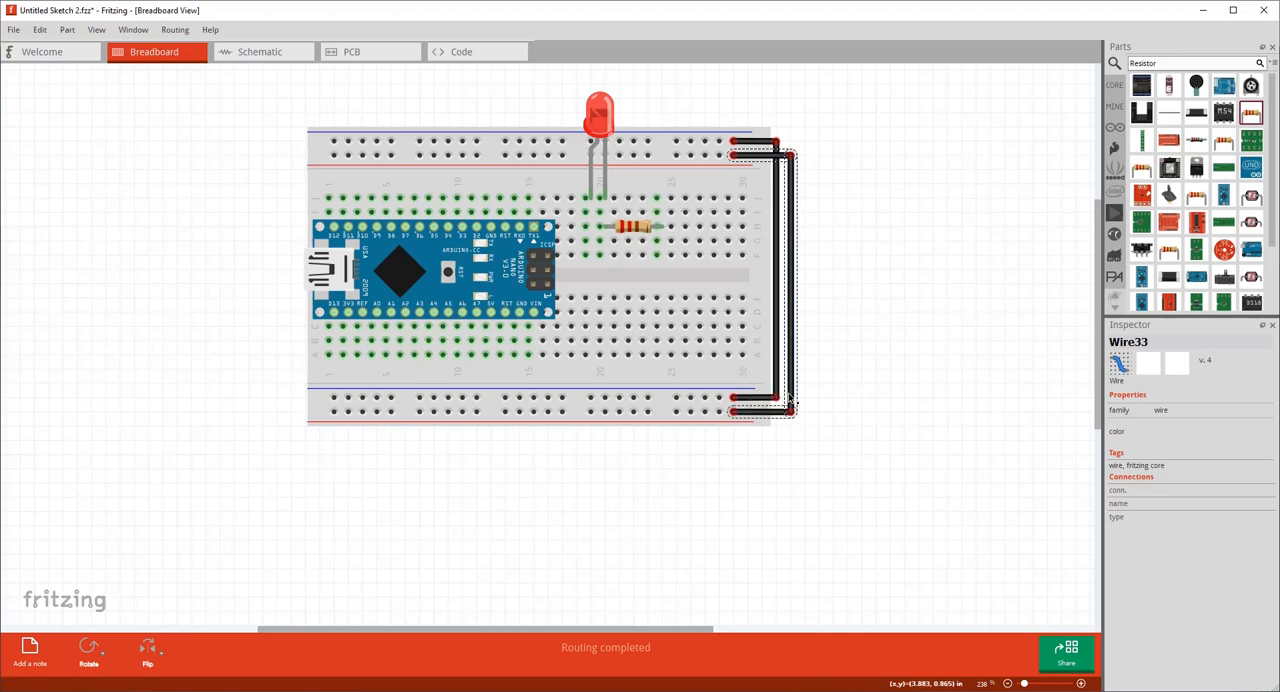
right_click(792, 391)
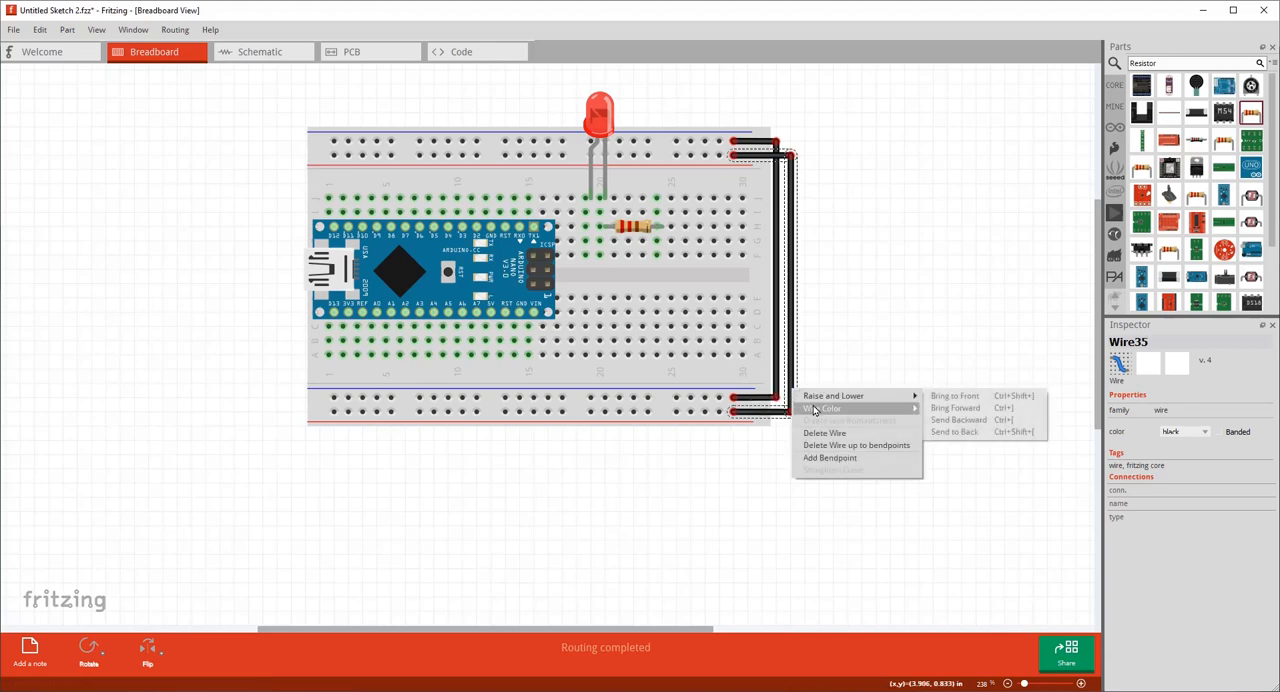
click(938, 420)
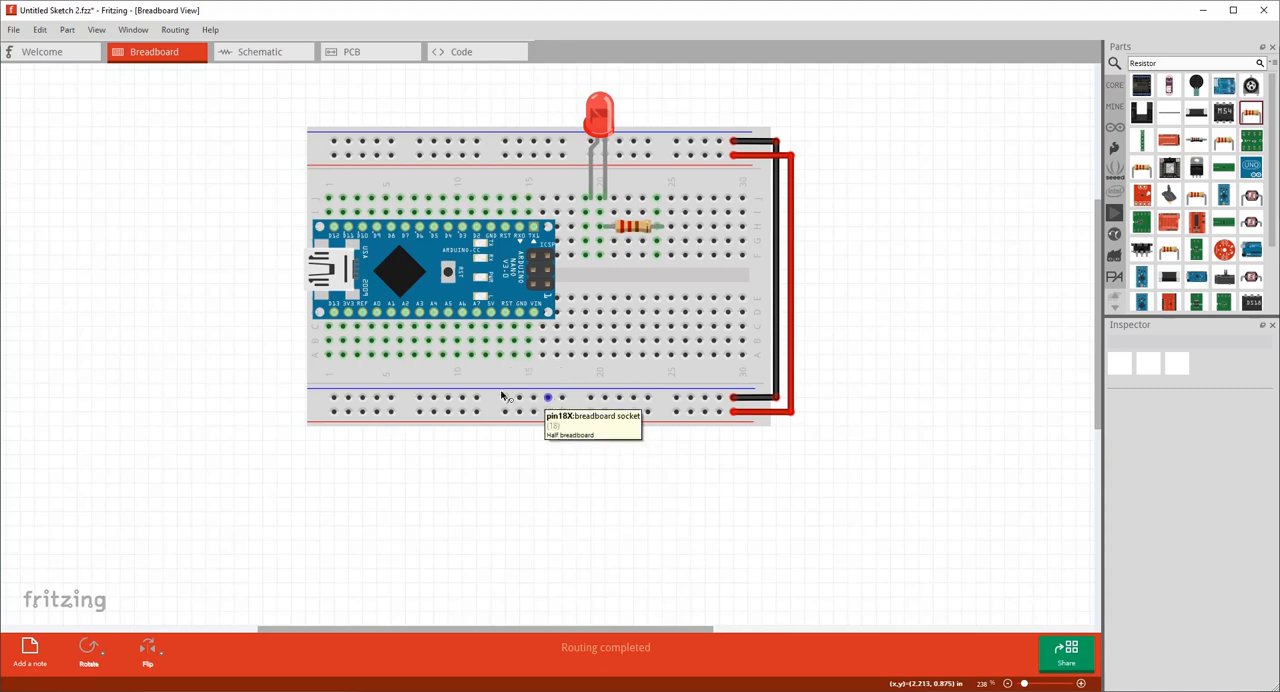
Wire hole A14, in the Nano's GND column, to the lower blue-line rail and colour the wire black.
drag(520, 313, 521, 314)
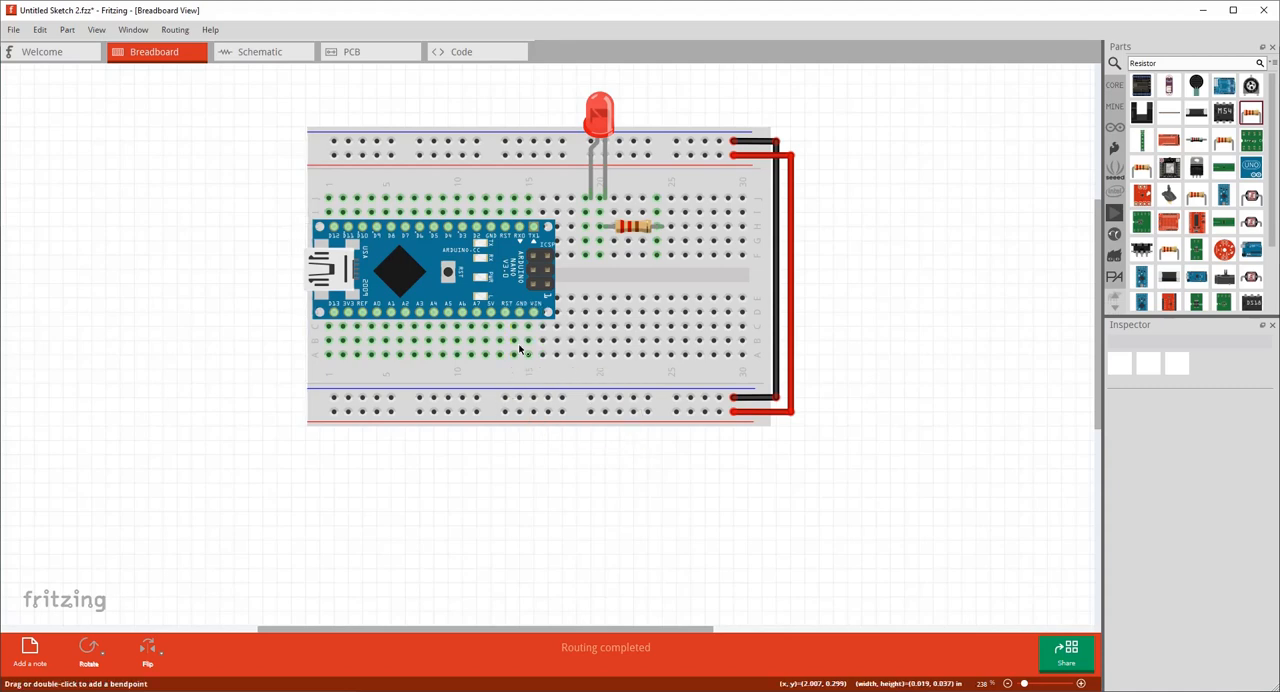
drag(515, 361, 510, 398)
right_click(512, 382)
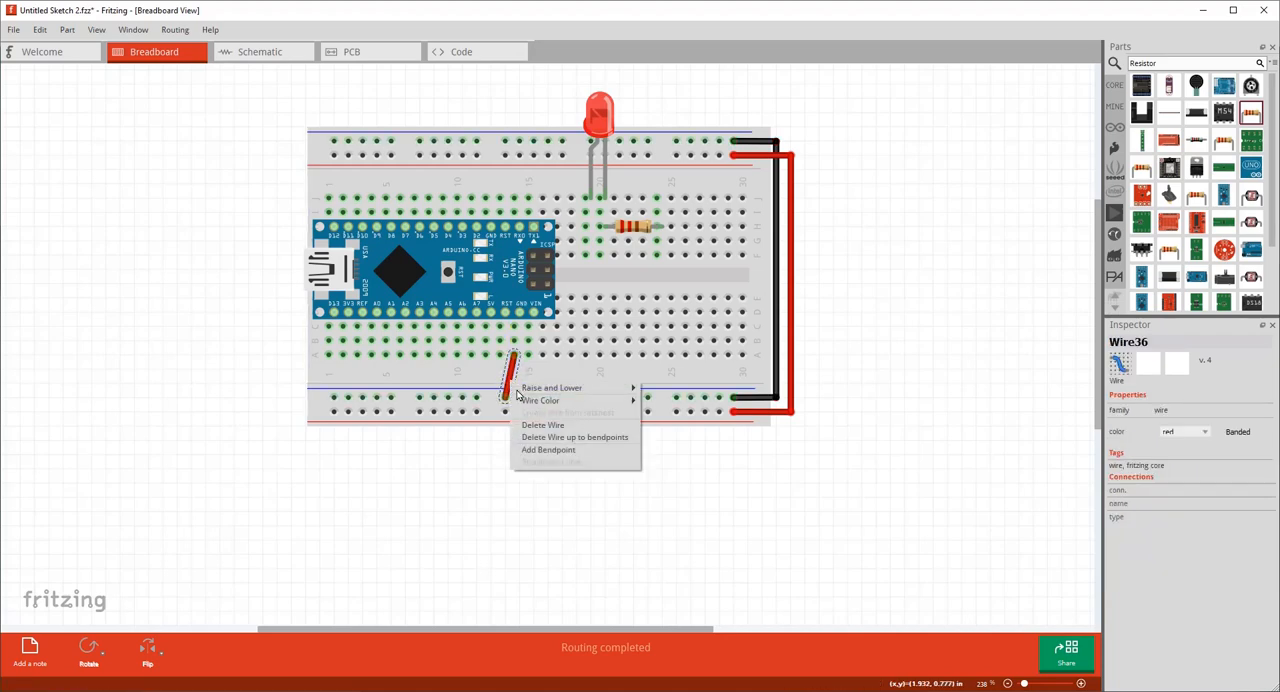
mouse_move(600, 400)
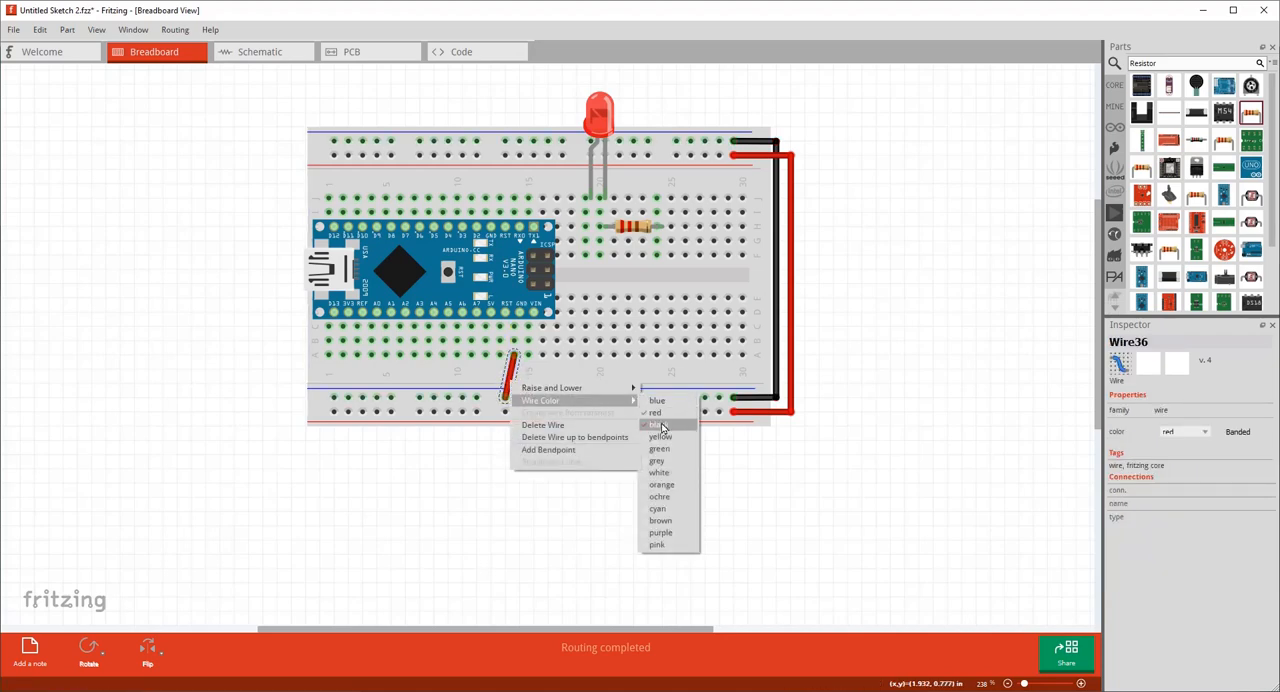
click(659, 424)
click(519, 316)
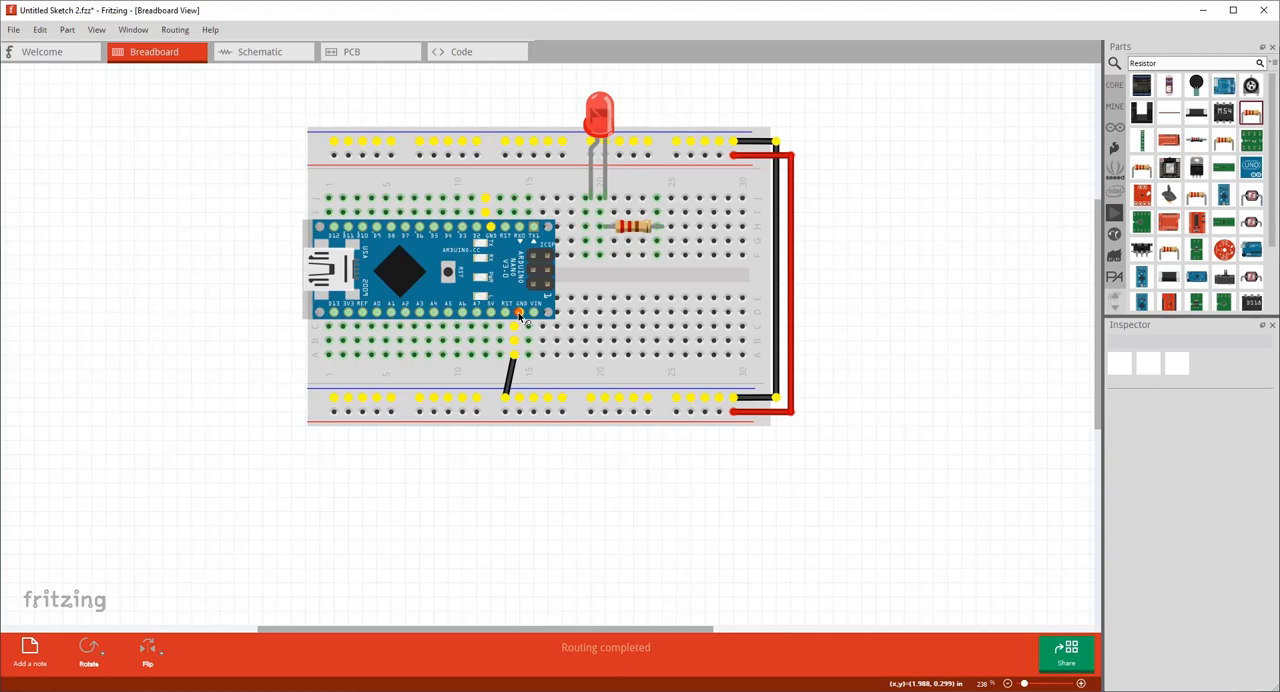
Wire hole A12, in the Nano's 5V column, to the lower red-line rail and colour the wire red.
drag(519, 316, 477, 410)
right_click(484, 390)
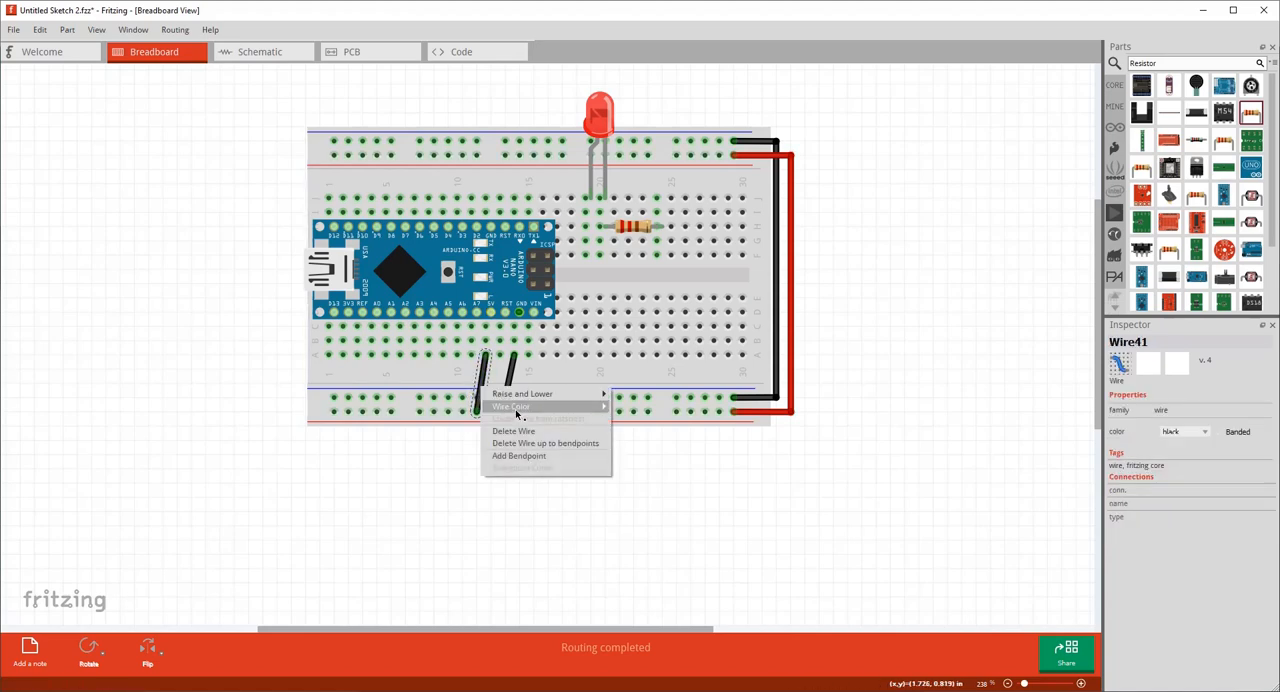
mouse_move(522, 408)
click(624, 419)
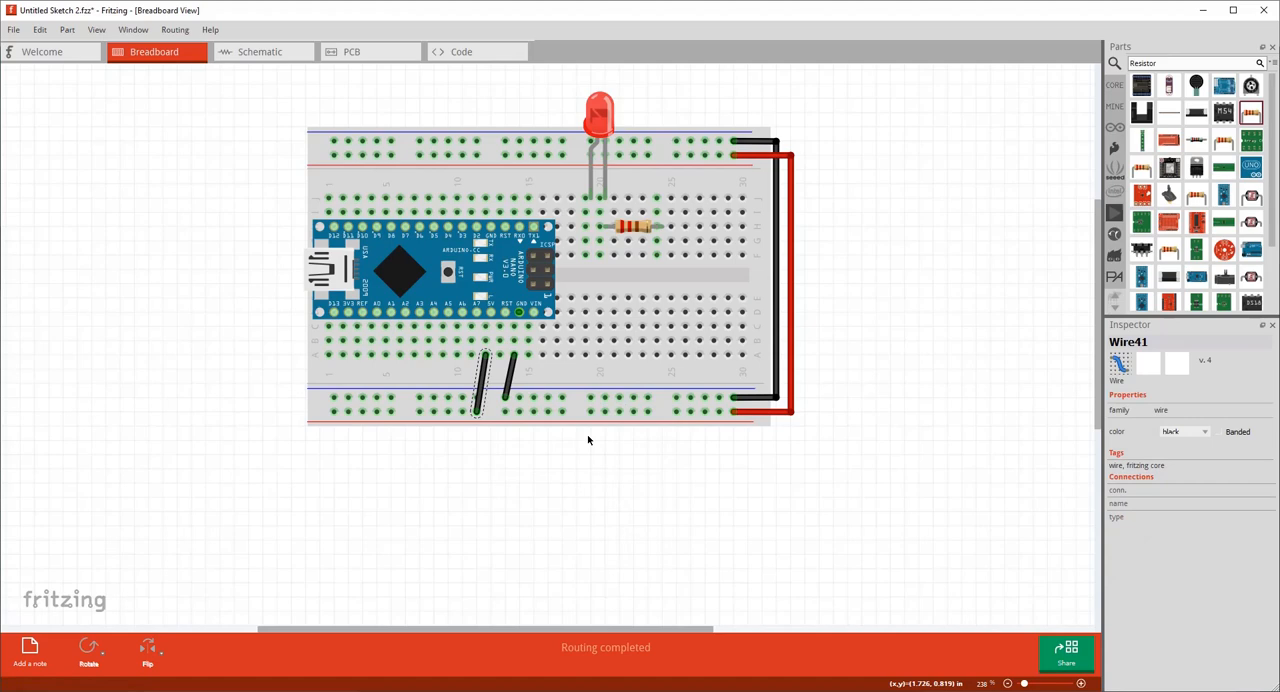
click(534, 494)
Examine the connections of the Nano's 5V and GND pins, including the options available at the GND pin.
drag(493, 314, 493, 314)
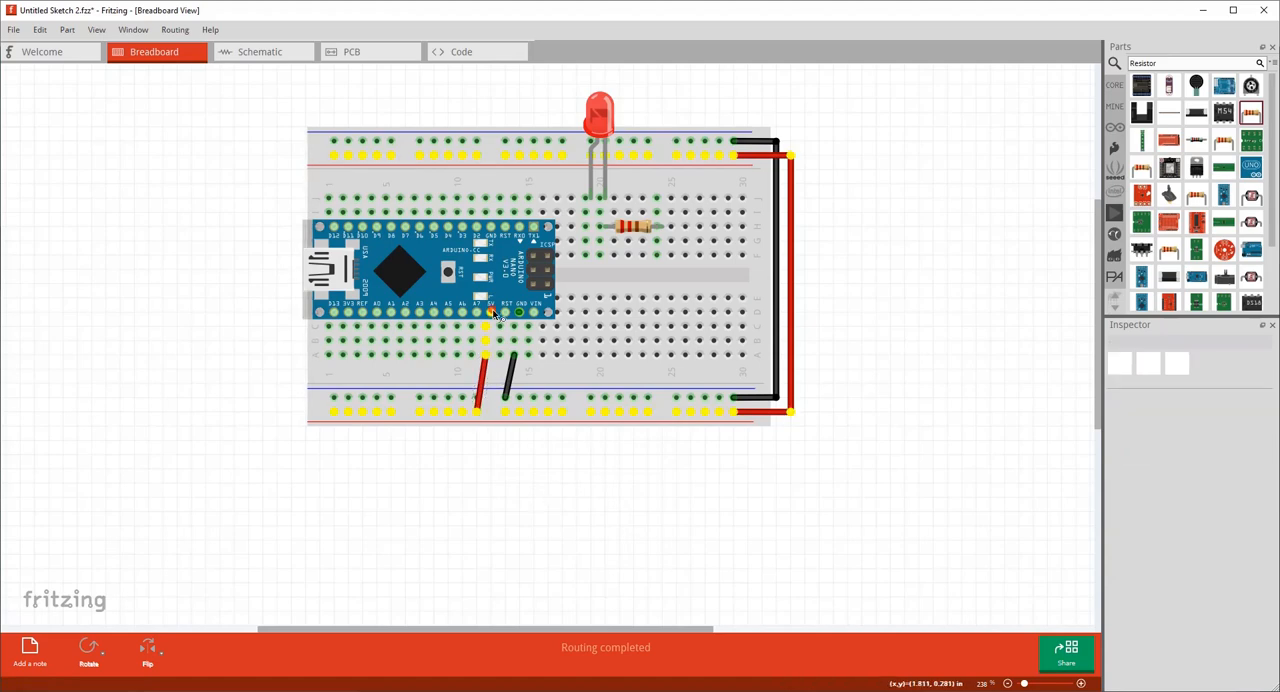
drag(493, 314, 493, 314)
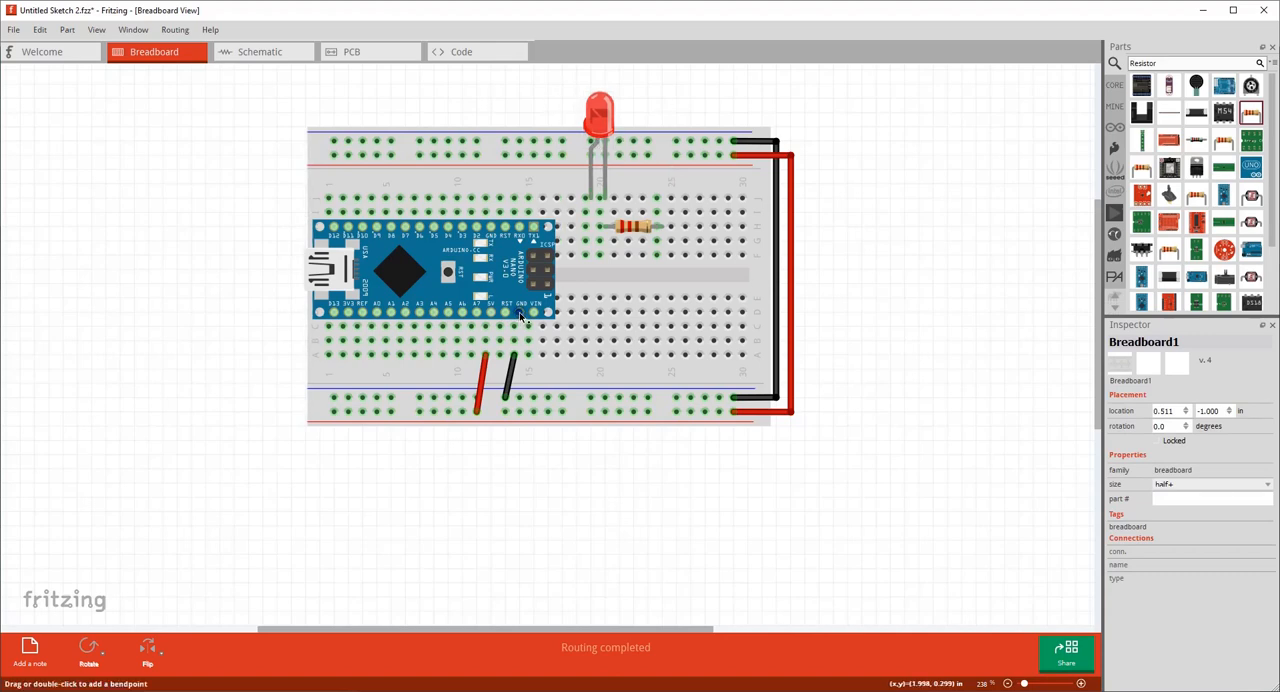
click(934, 360)
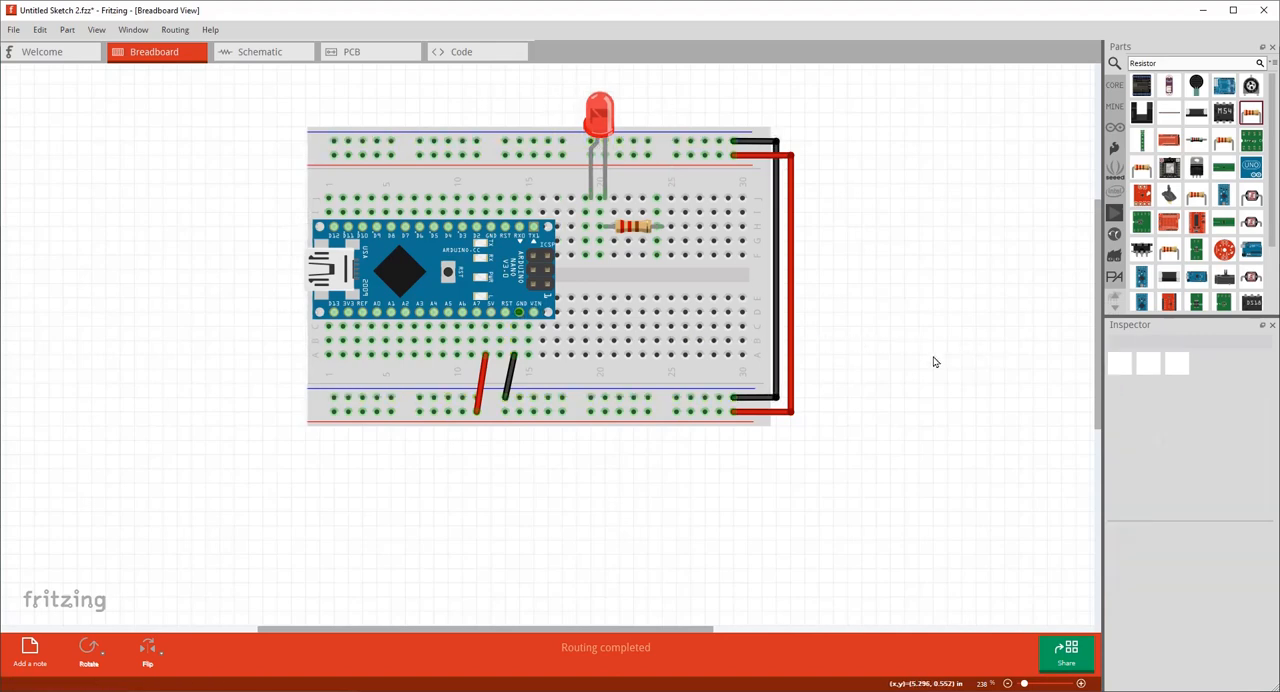
right_click(521, 316)
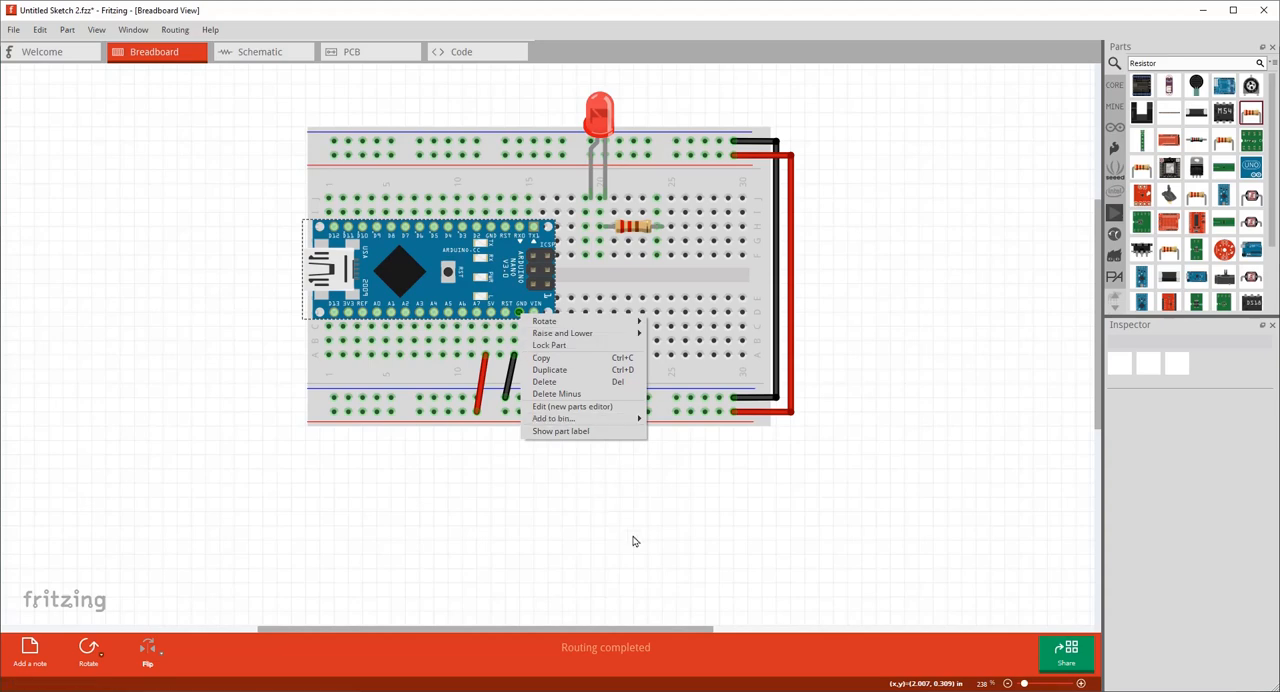
click(594, 470)
ctrl+scroll(514, 315, up, 3)
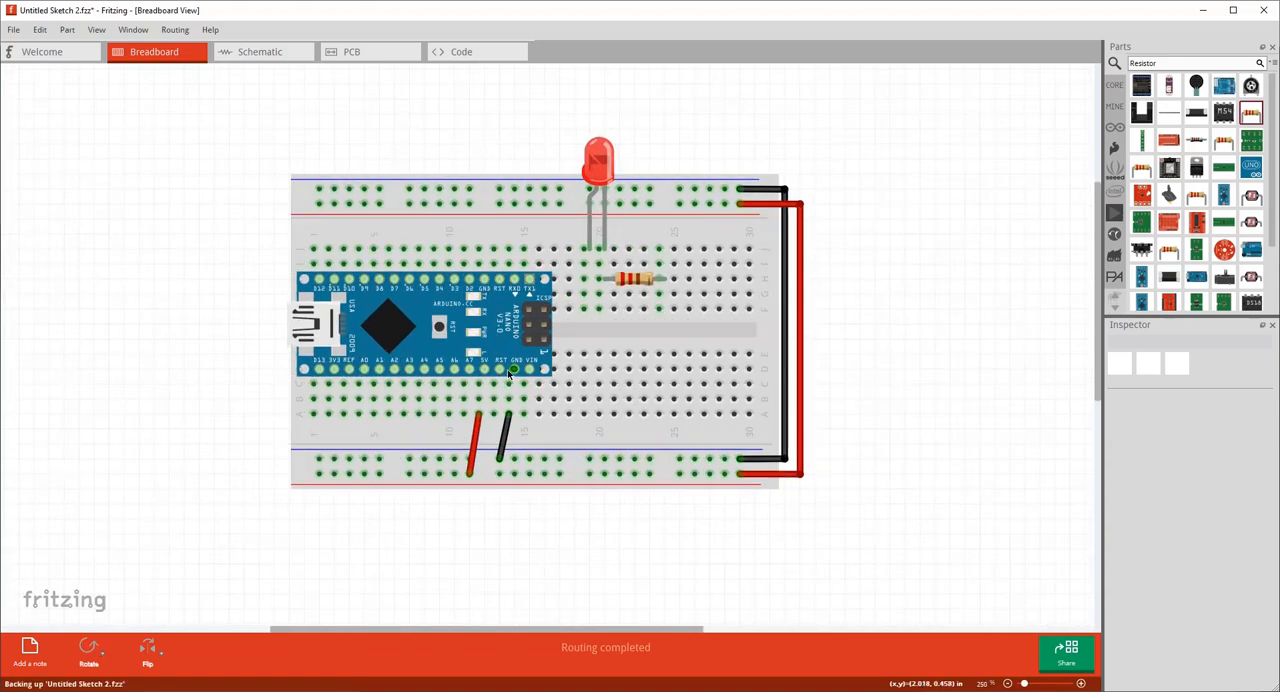
ctrl+scroll(500, 345, up, 3)
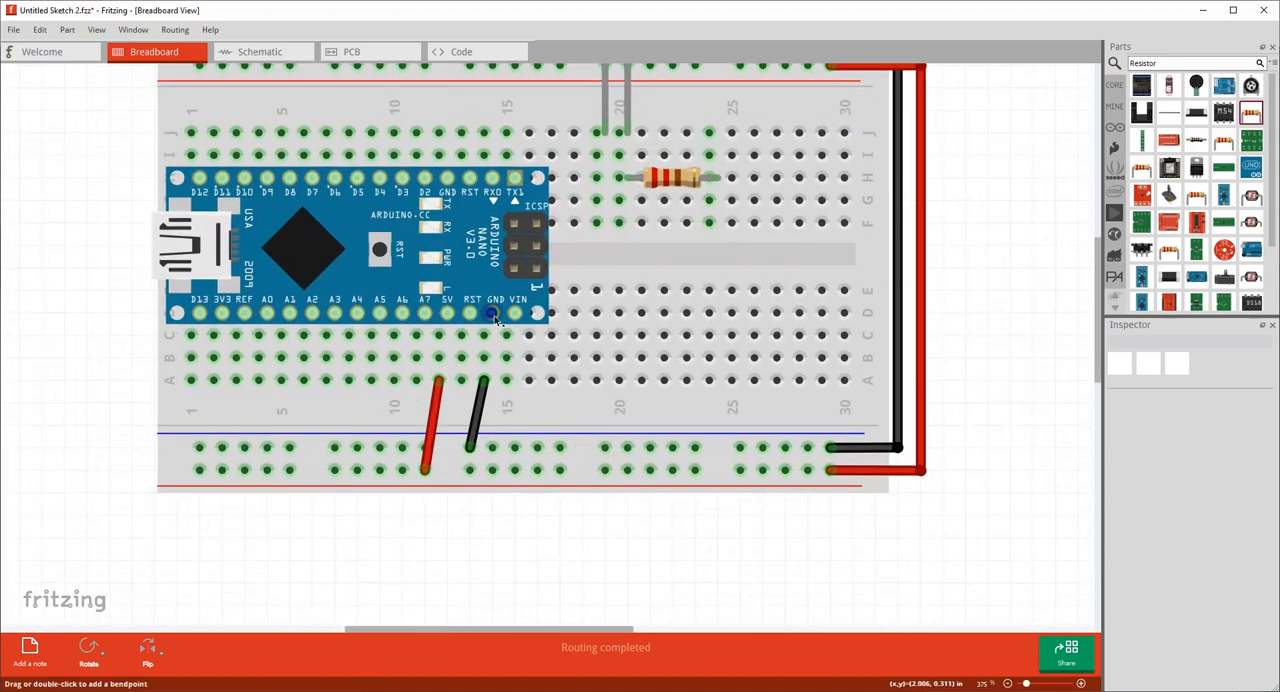
right_click(495, 318)
click(551, 557)
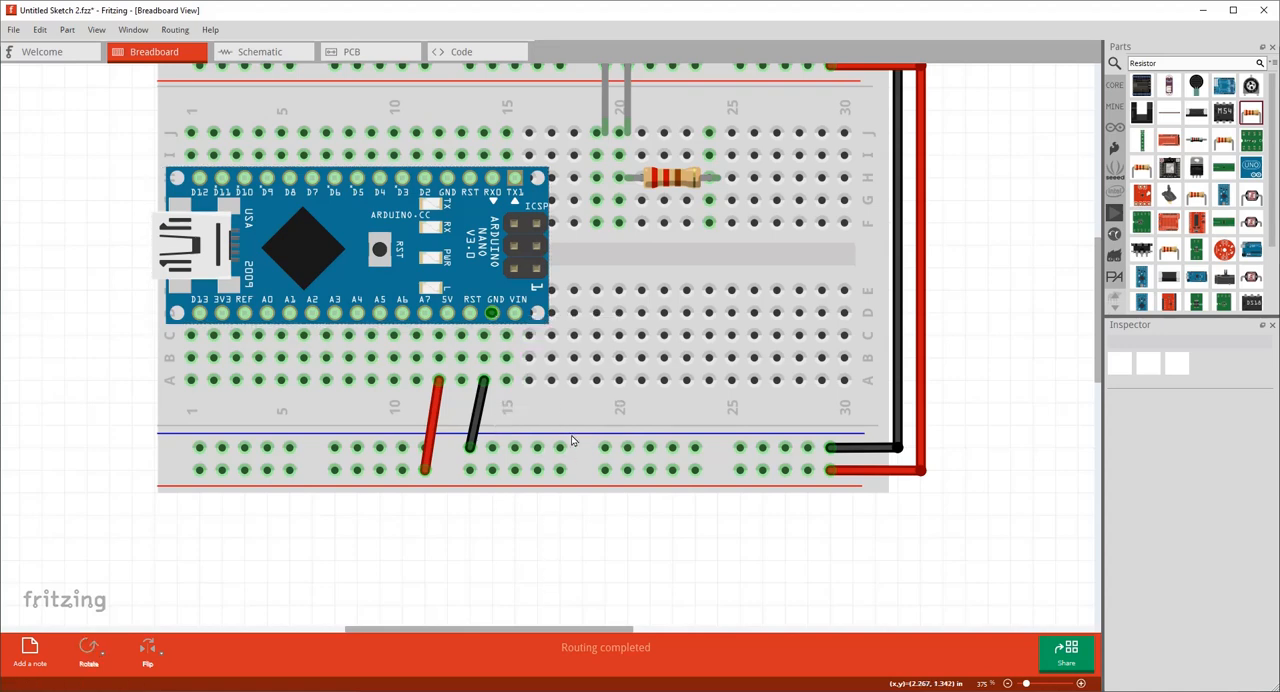
ctrl+scroll(557, 414, down, 3)
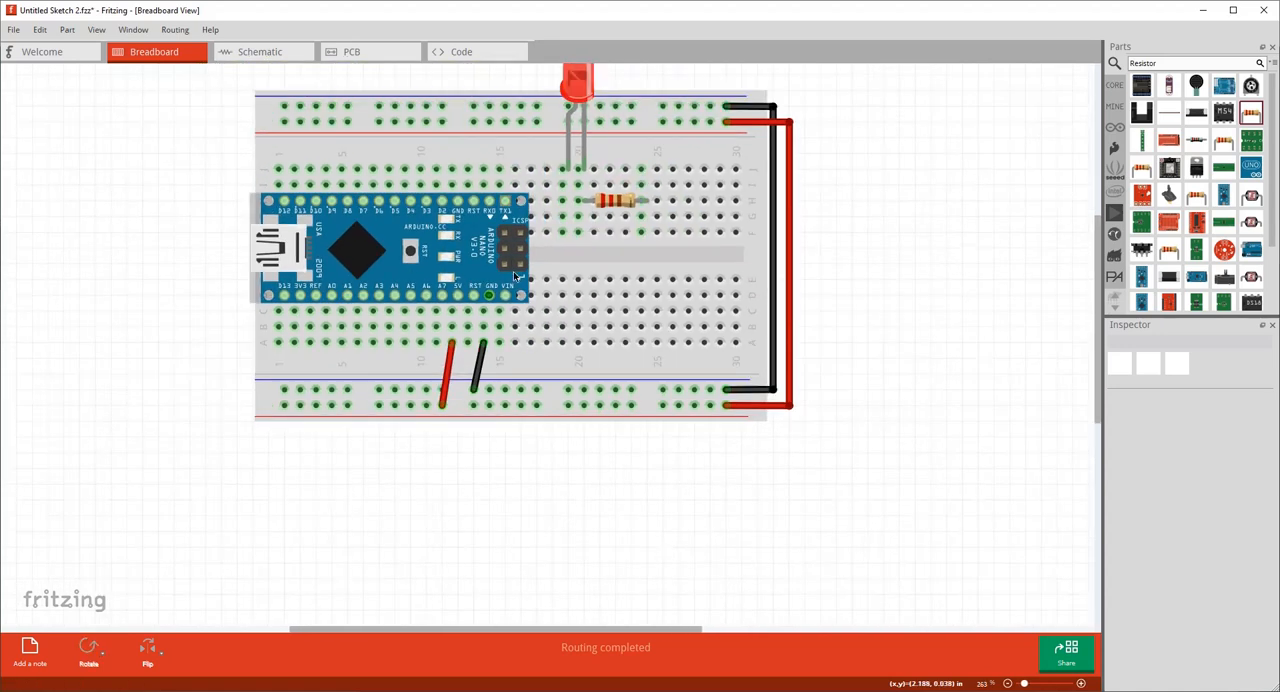
ctrl+scroll(484, 208, down, 2)
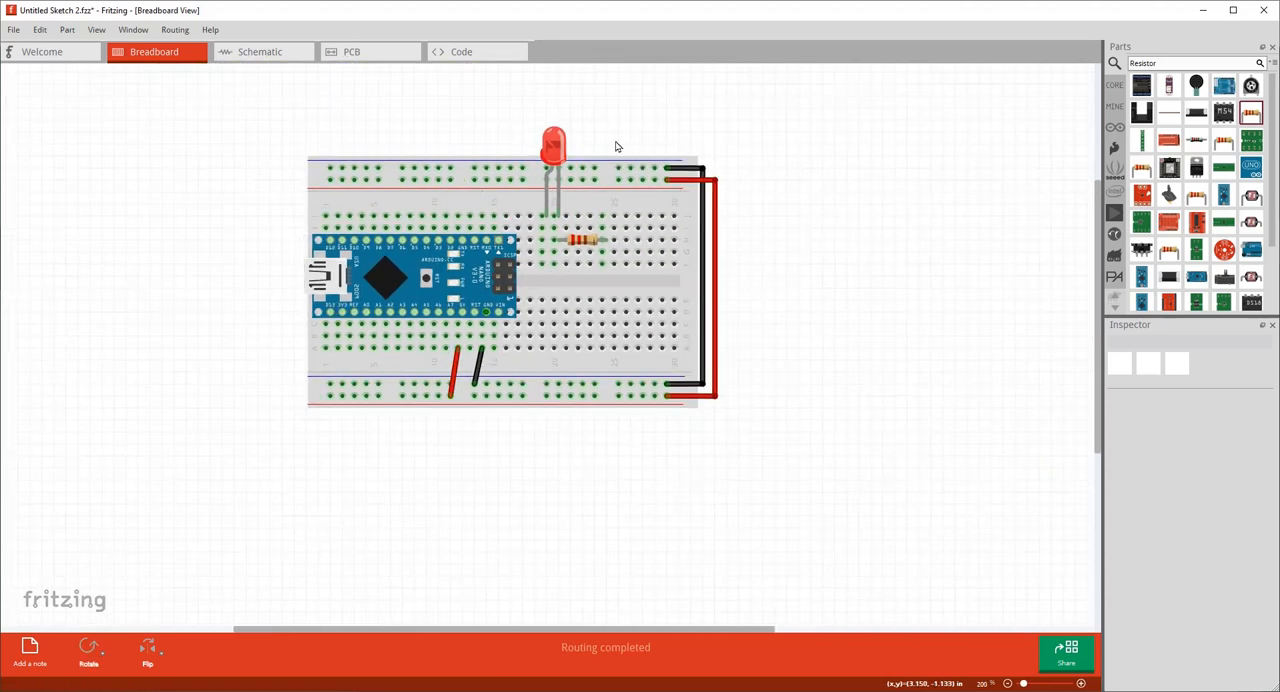
Run a red wire from the upper red-line rail to hole H19, in the LED leg's column, and check the Nano's 5V pin connection.
ctrl+scroll(533, 134, up, 3)
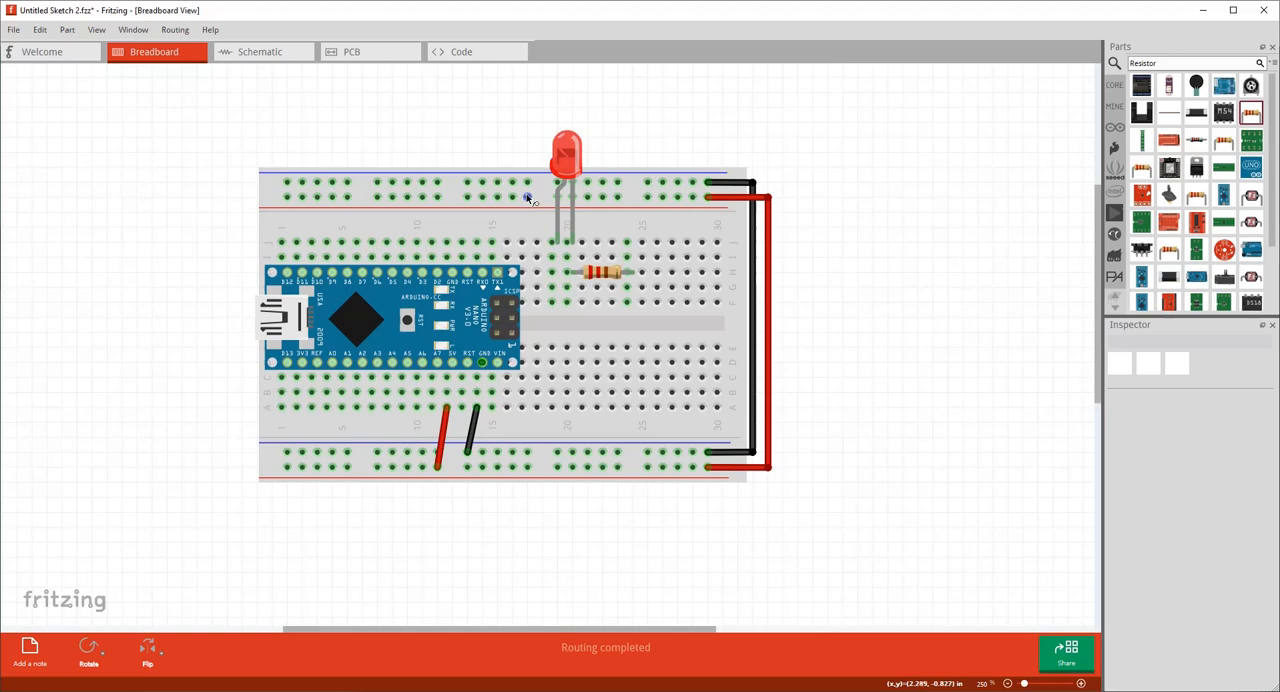
drag(527, 196, 552, 272)
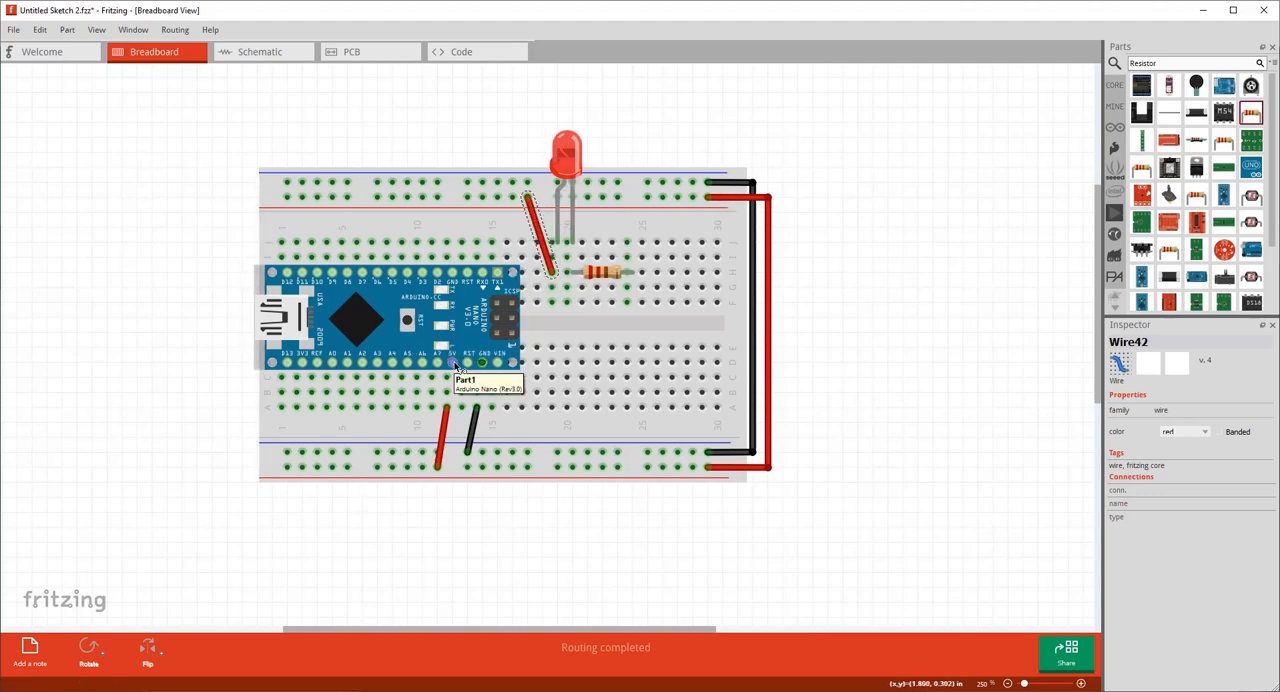
drag(452, 363, 456, 368)
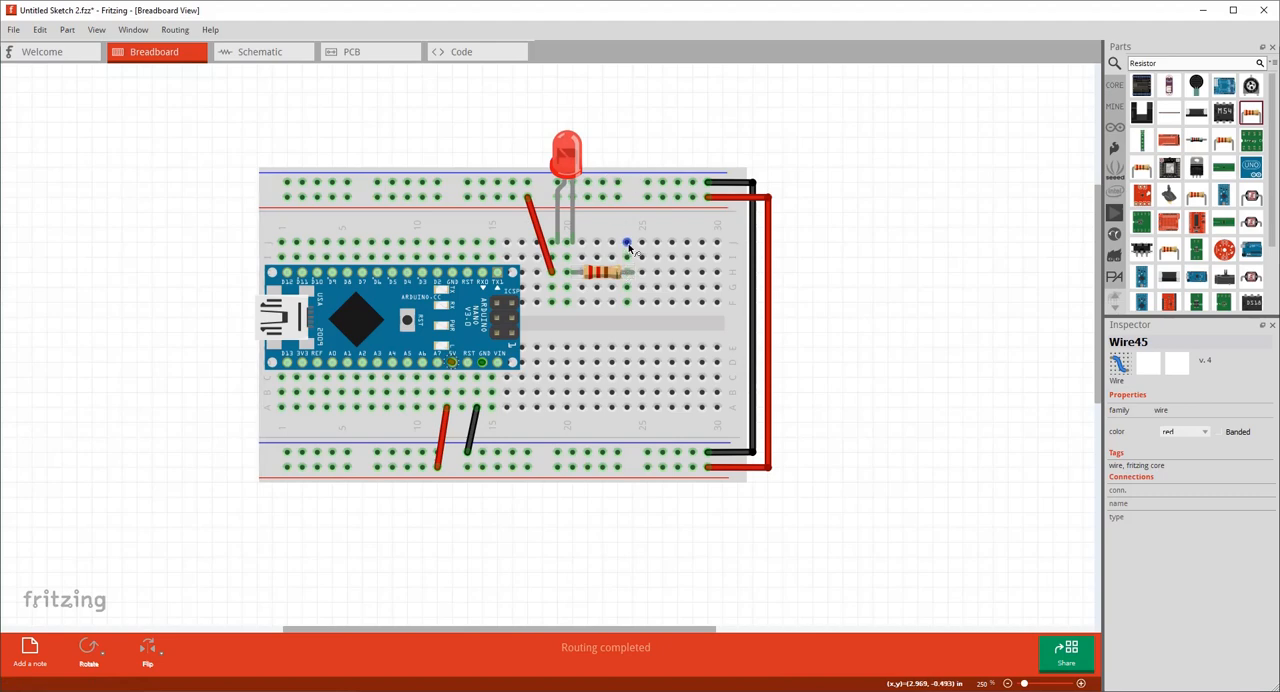
Wire hole J24, in the resistor's free-end column, to the upper blue-line rail and colour the wire black.
drag(626, 243, 618, 182)
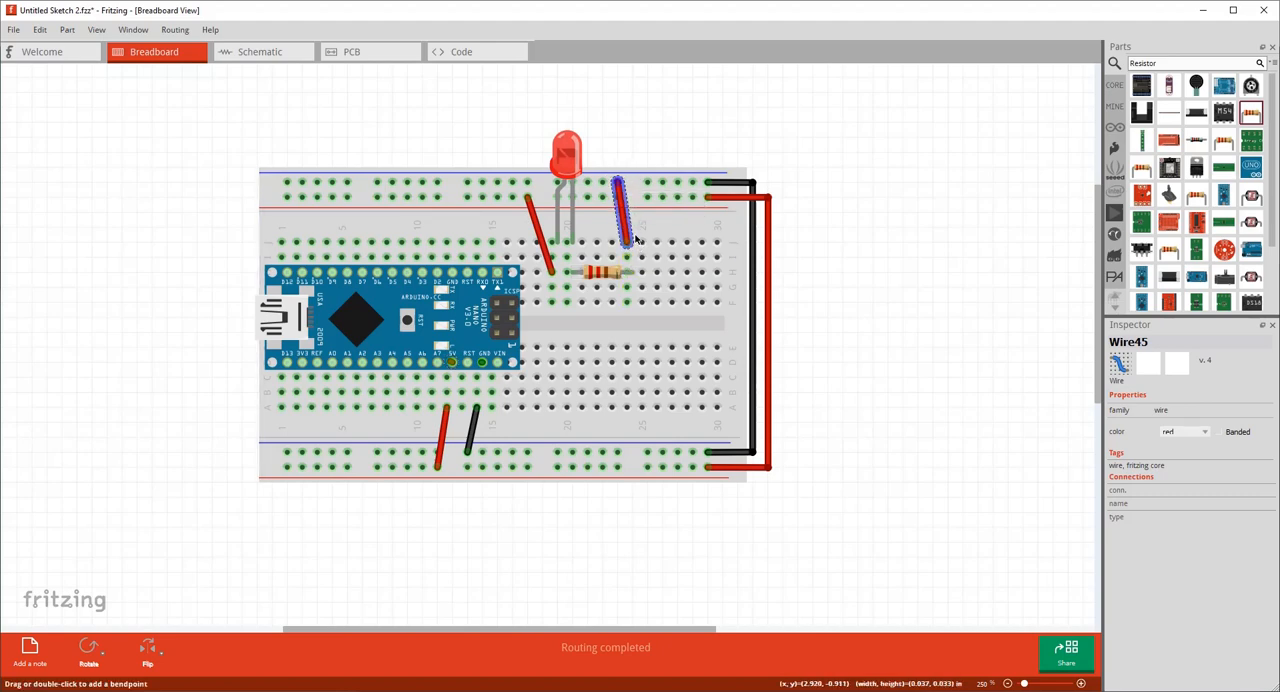
right_click(626, 222)
mouse_move(744, 242)
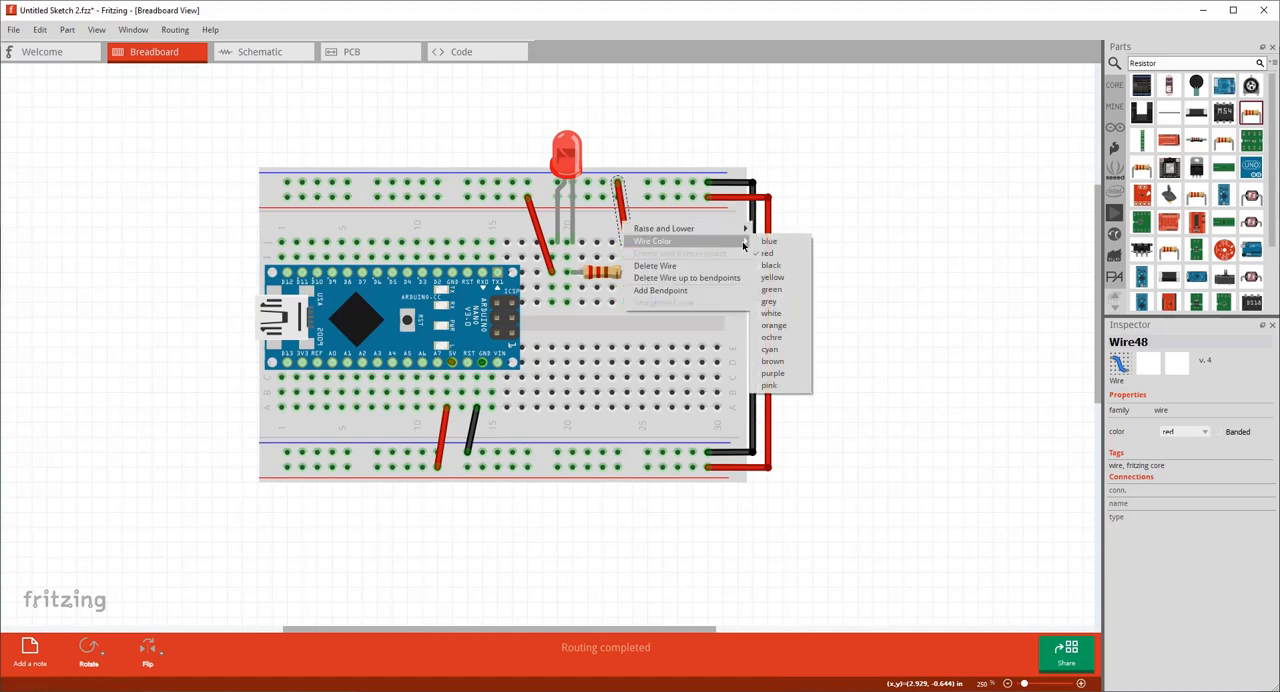
click(771, 265)
click(843, 286)
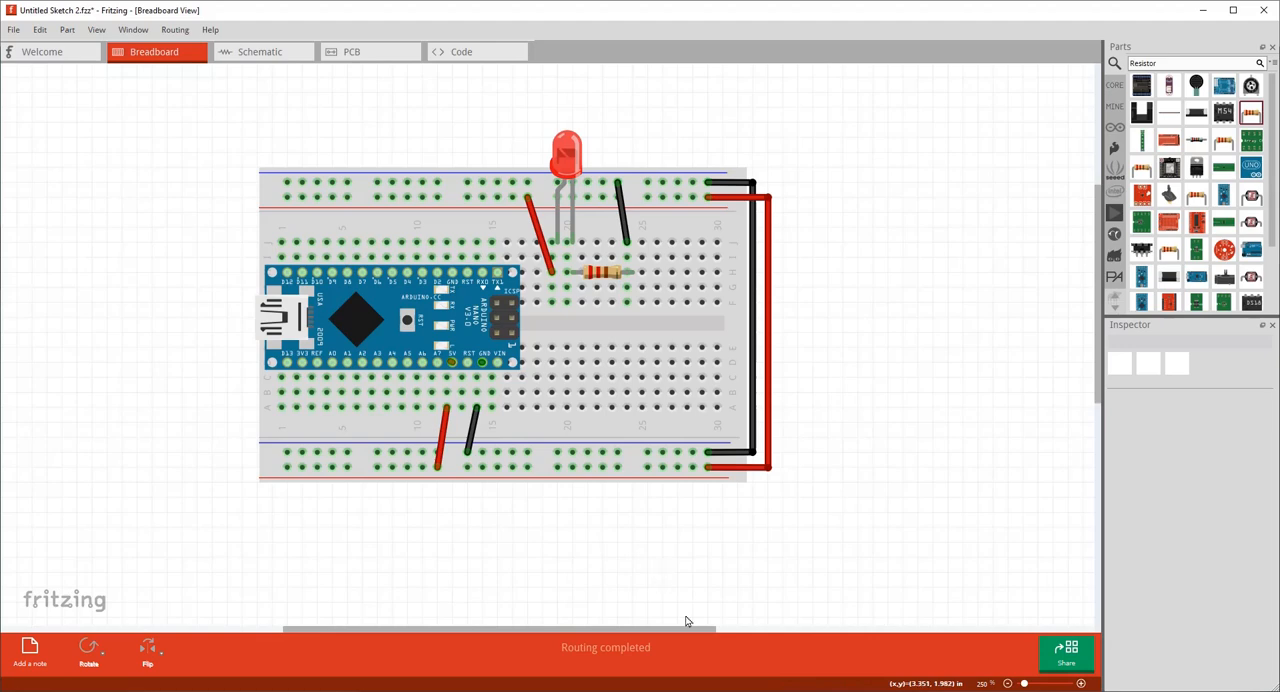
Replace the LED leg's red rail wire with a yellow wire from hole J11, in the Nano's D2 column, to hole I19.
click(539, 240)
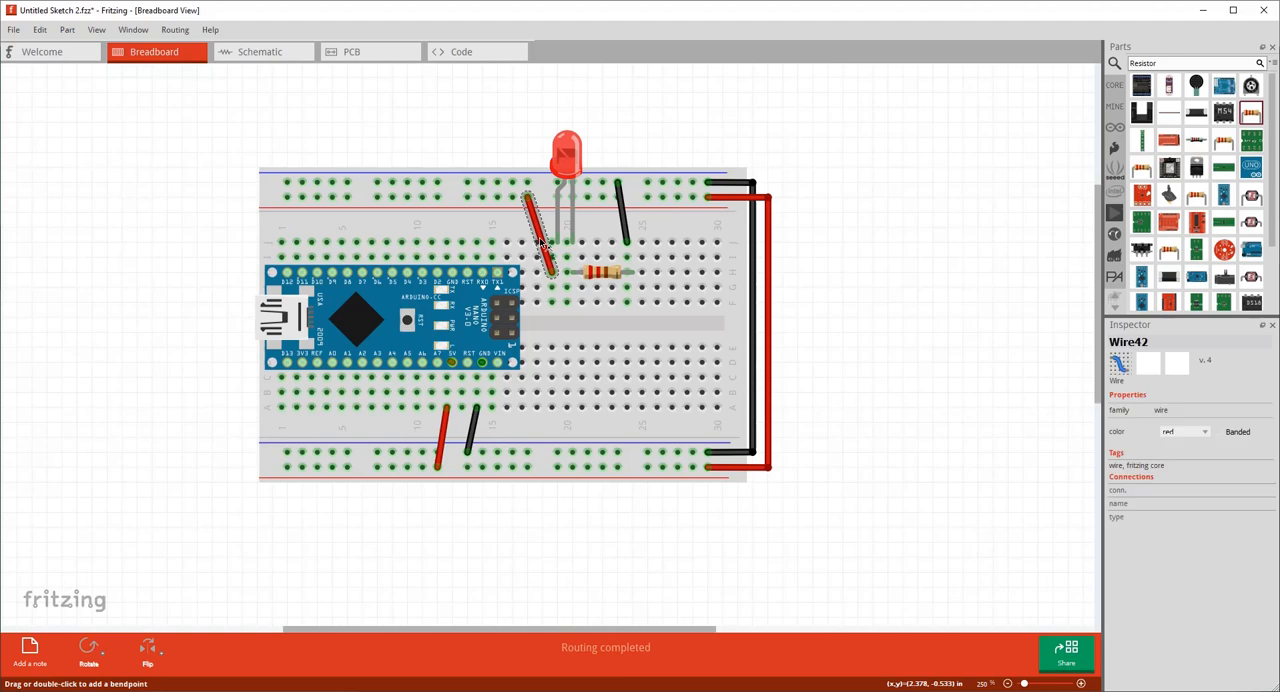
key(Delete)
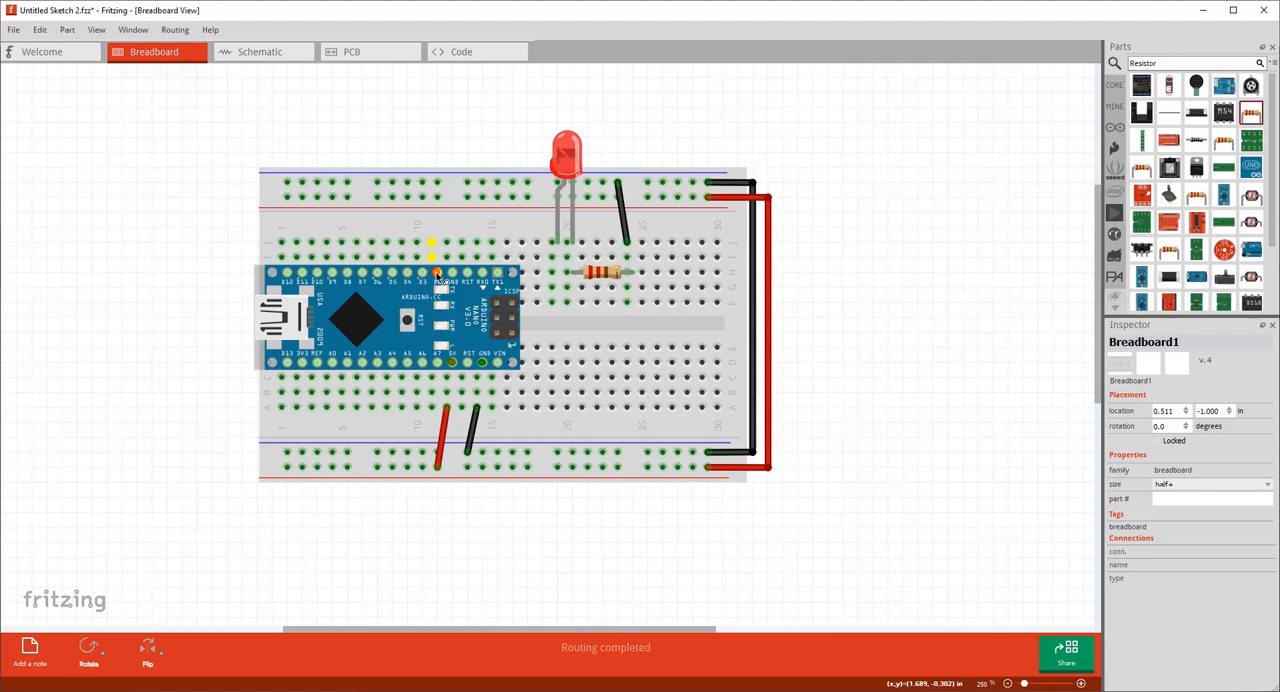
drag(432, 246, 553, 260)
right_click(502, 257)
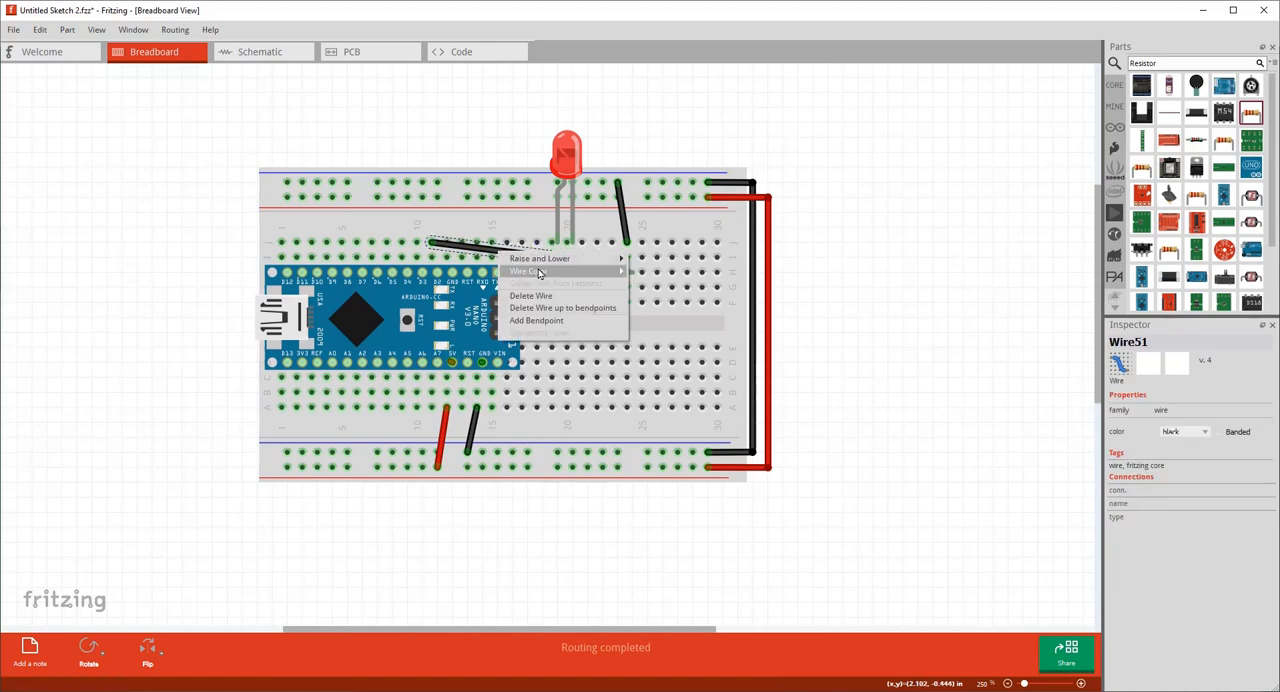
mouse_move(565, 272)
click(660, 314)
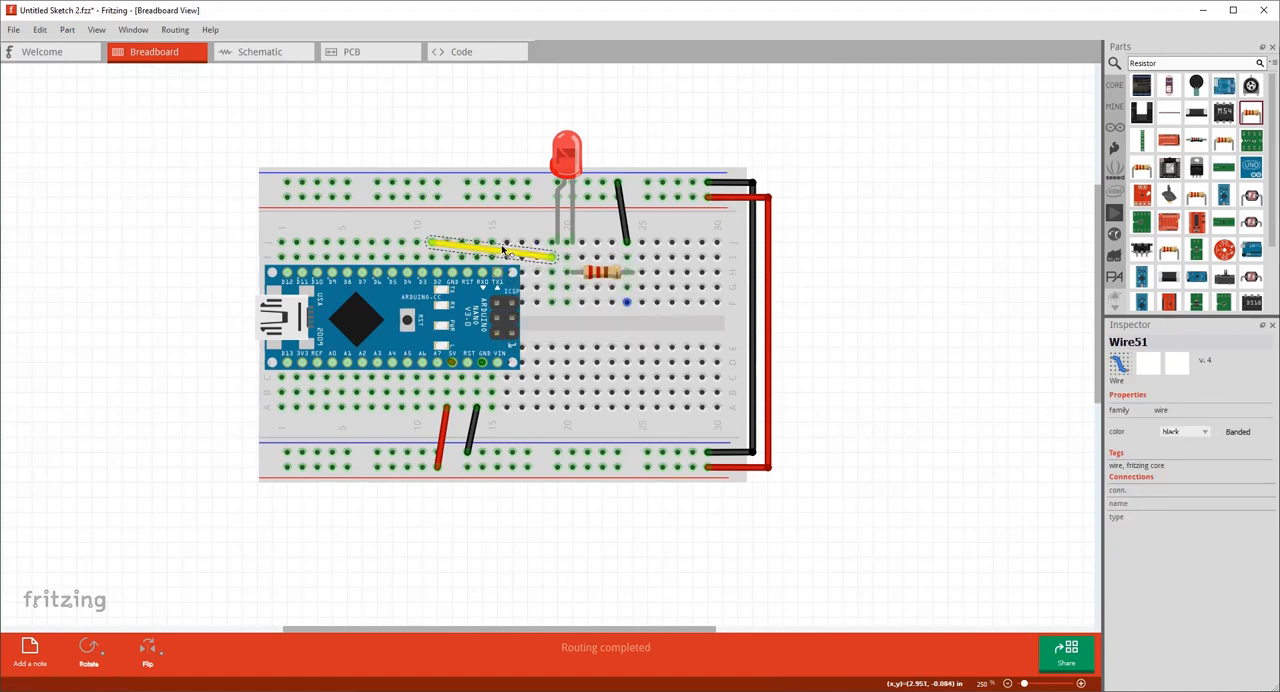
Bend the yellow wire at two points so it runs horizontally above the row J holes, and check its D2 pin connection.
drag(522, 254, 436, 233)
click(955, 345)
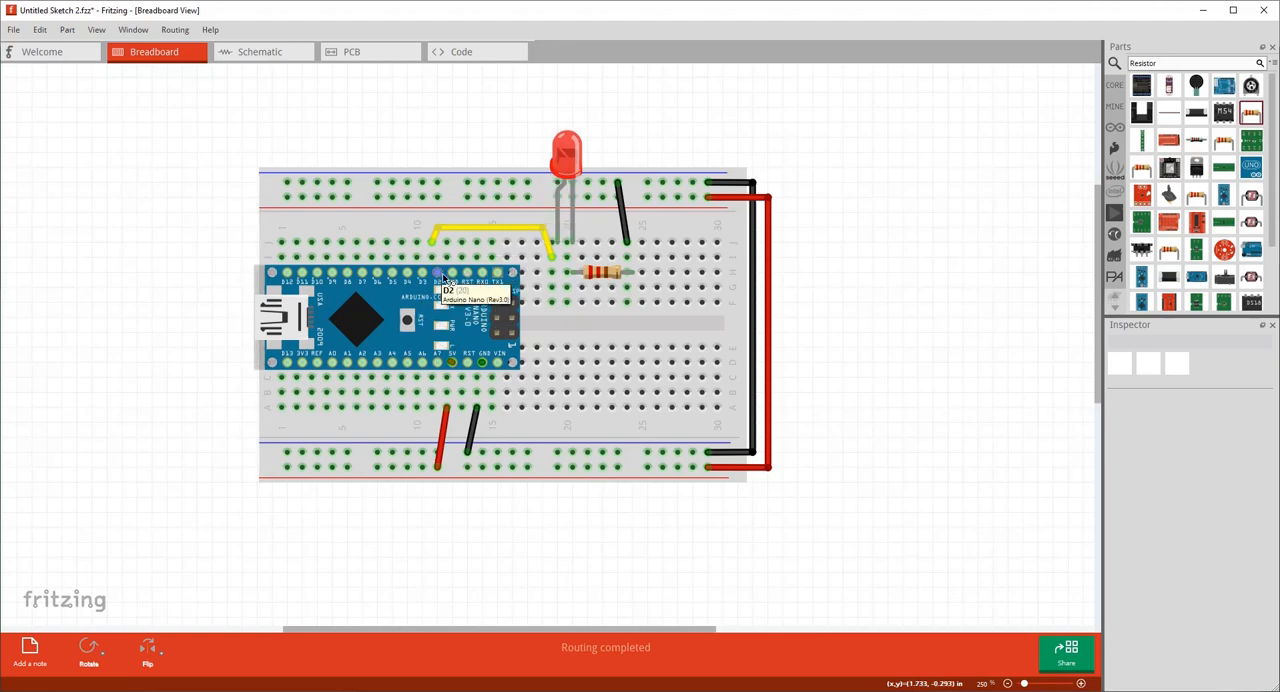
click(436, 248)
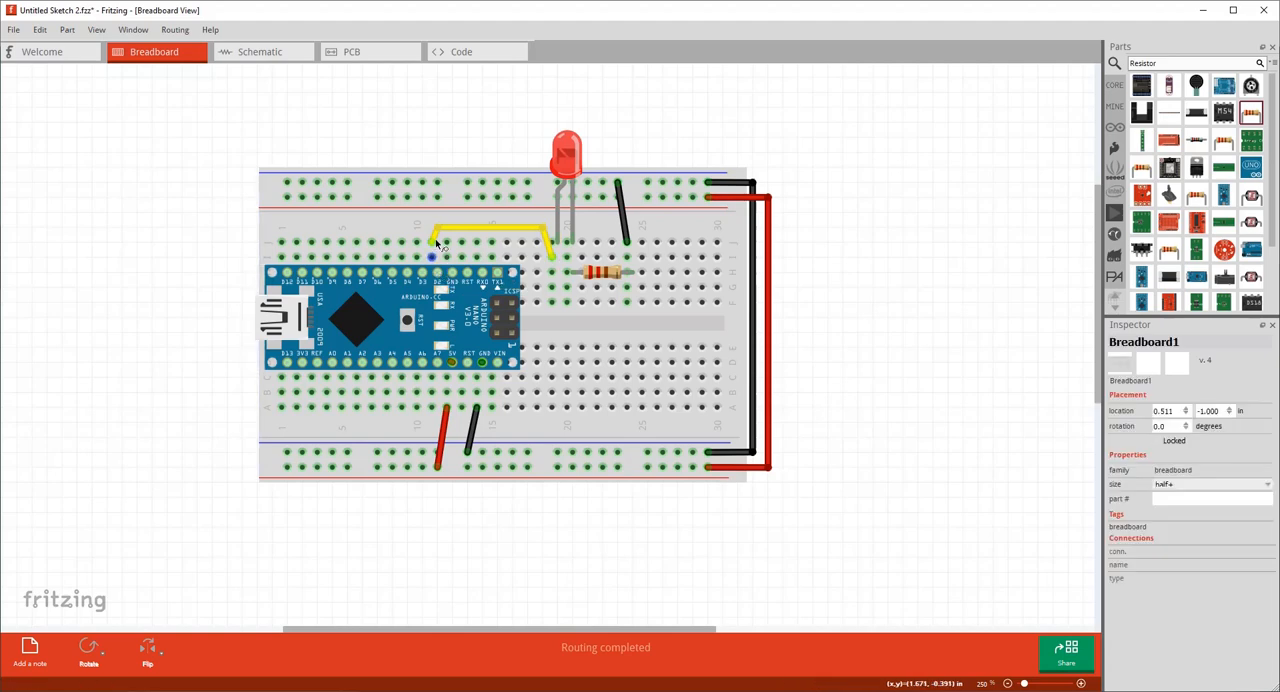